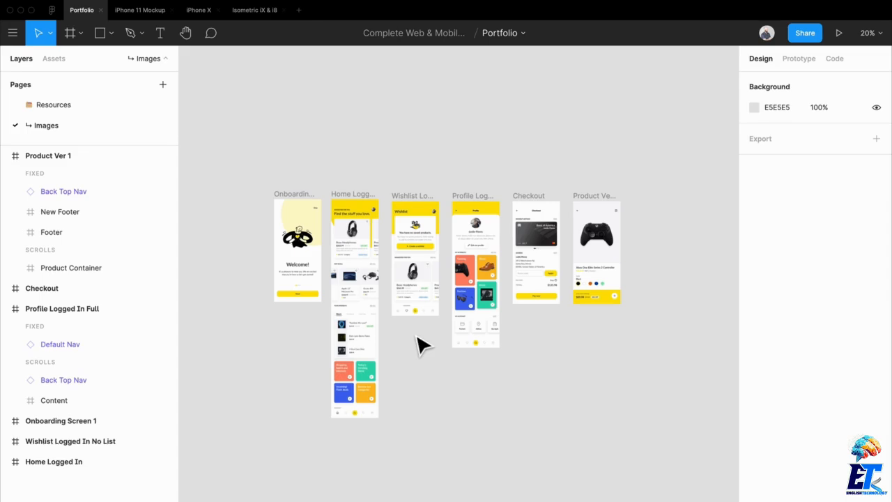
Step: Select all six app screen frames on the Images page and add an export setting to them
scroll(394, 261, up, 3)
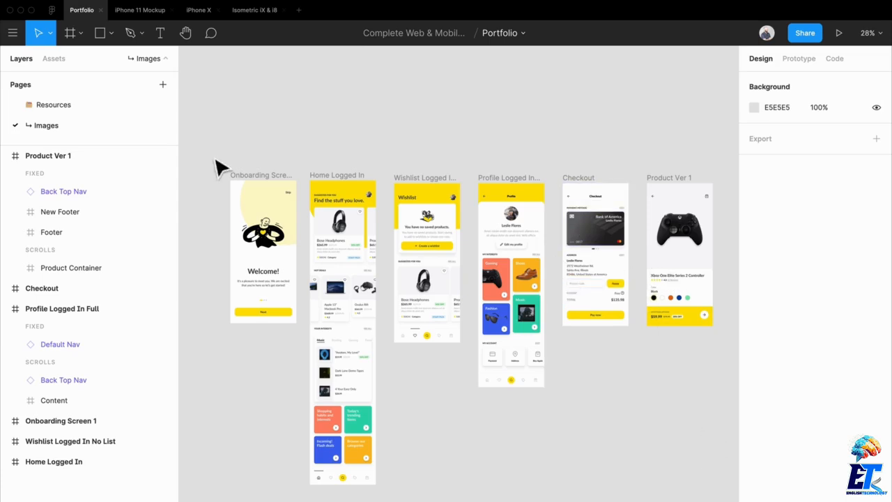
drag(217, 132, 707, 494)
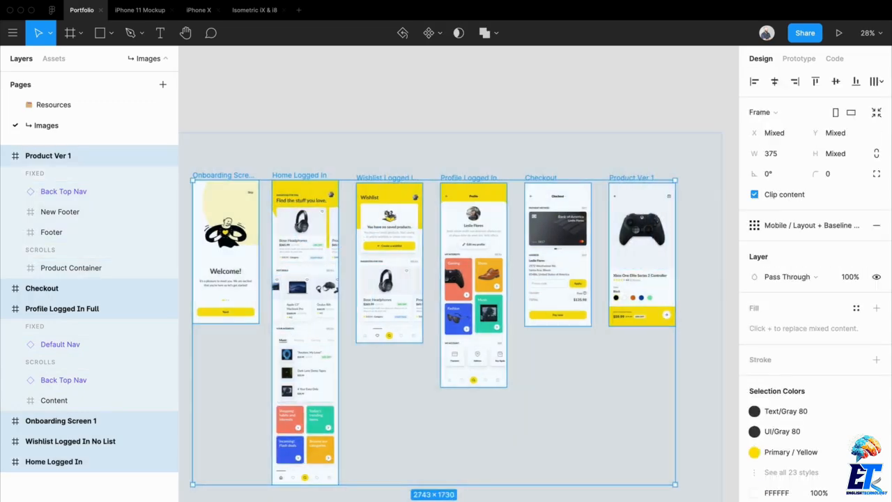
scroll(809, 453, down, 3)
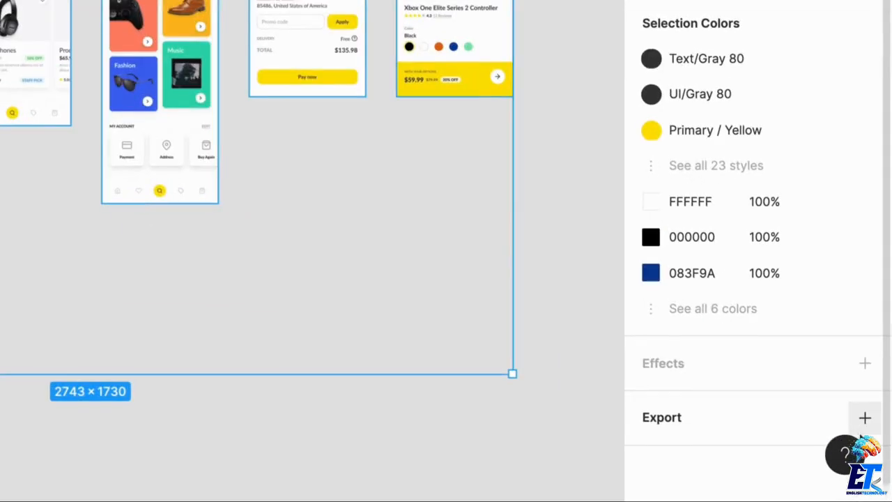
click(877, 463)
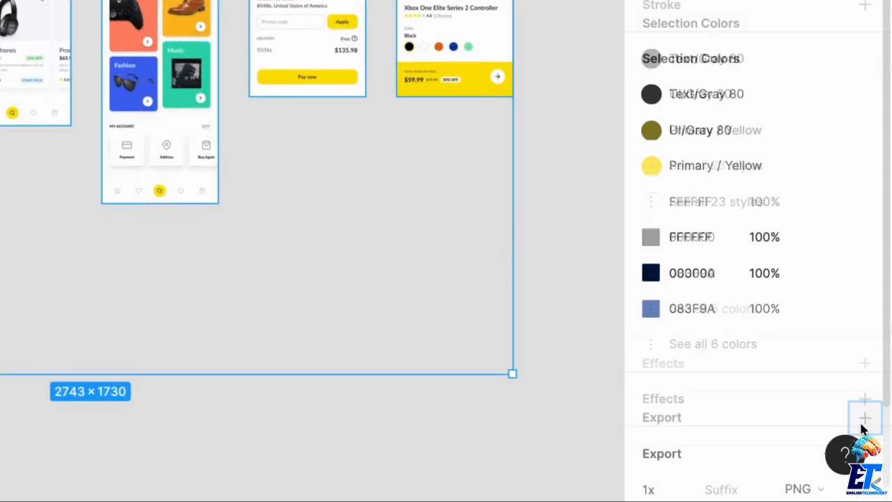
Step: Review the export format and export options, keeping the setting at 1x PNG
scroll(760, 363, down, 3)
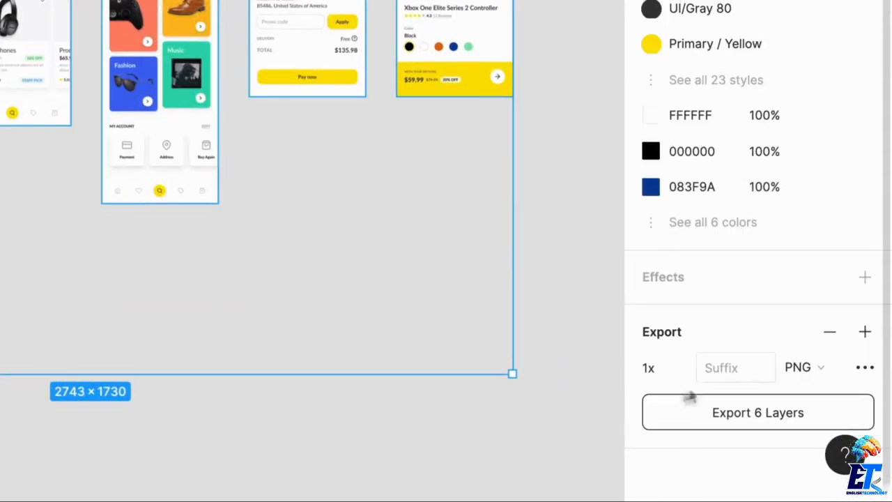
click(802, 373)
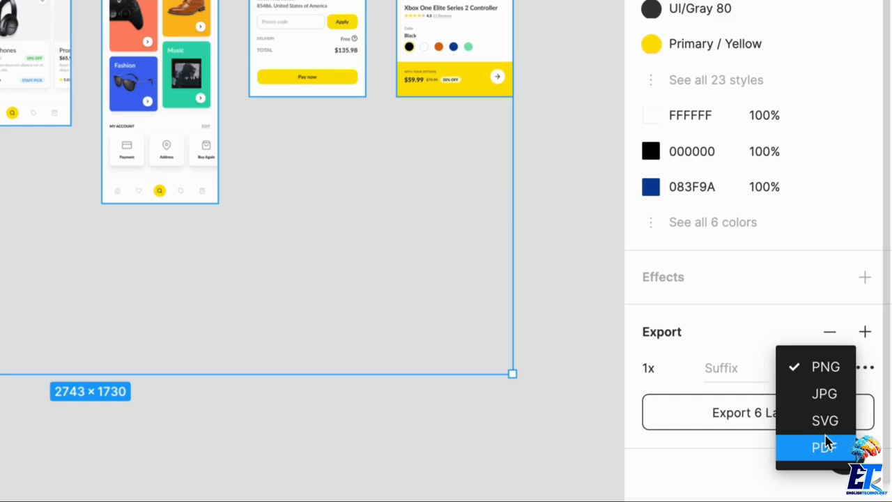
click(826, 368)
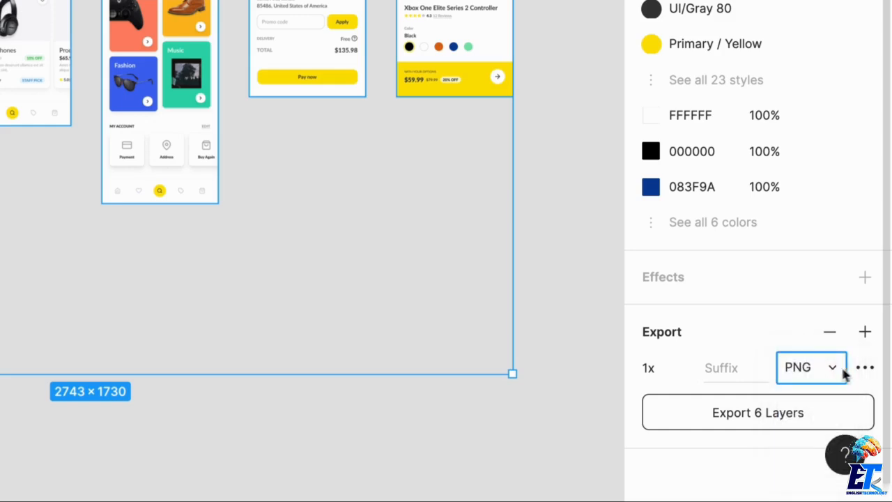
click(858, 369)
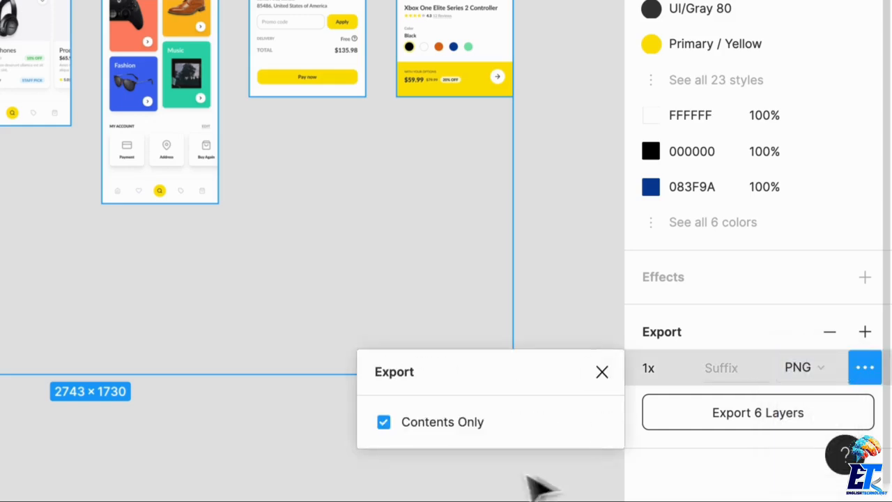
click(601, 373)
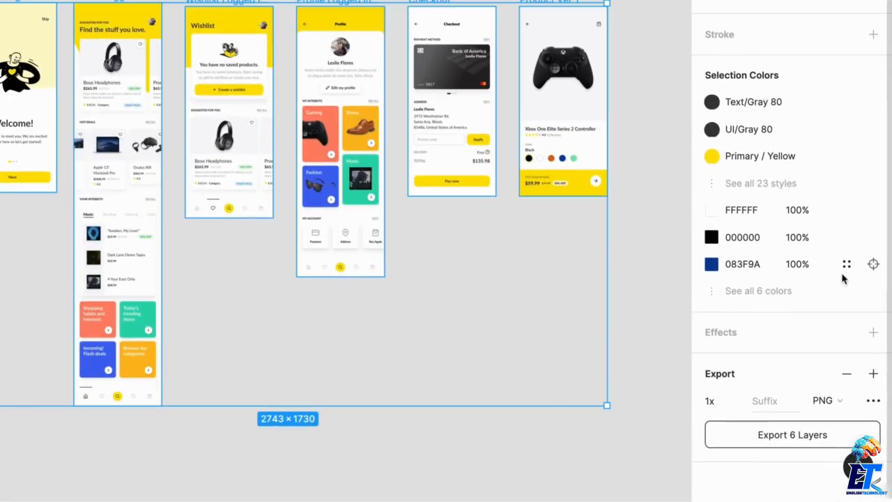
Step: Enable the fill's Show in exports option for the selected frames
scroll(766, 175, up, 4)
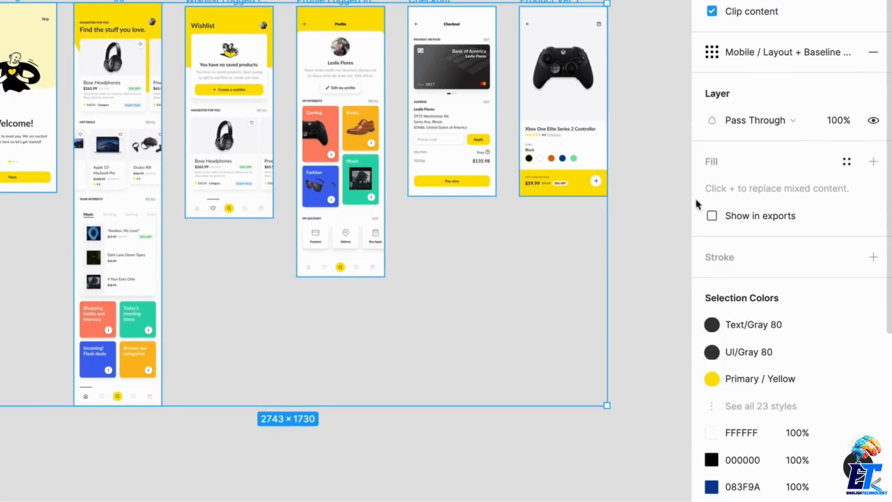
click(713, 216)
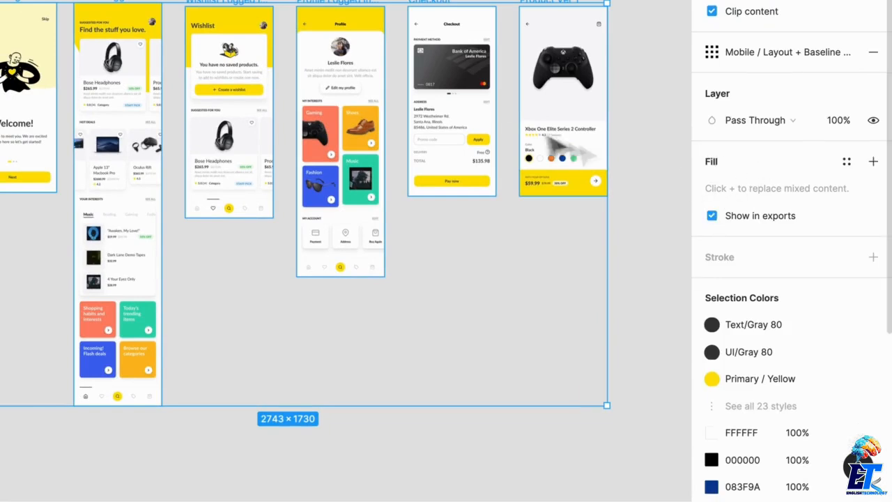
Step: Export the six frames as PNG files into the Desktop folder and clear the selection
scroll(703, 259, down, 5)
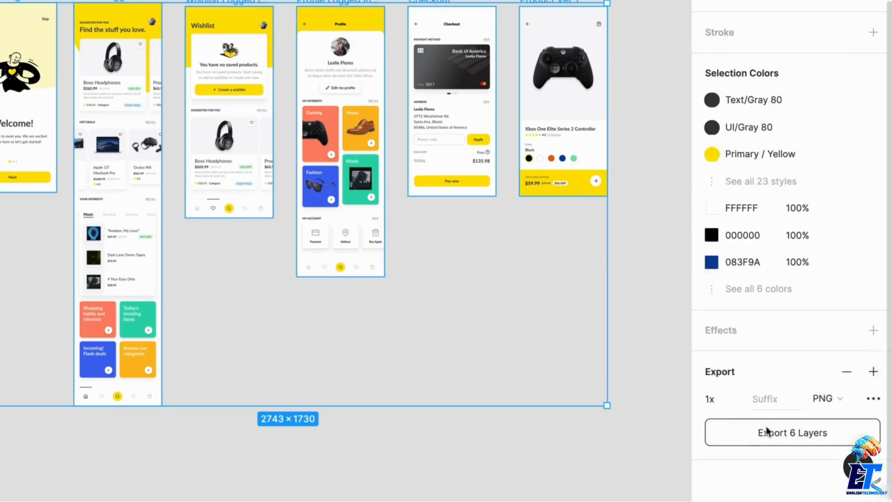
click(767, 432)
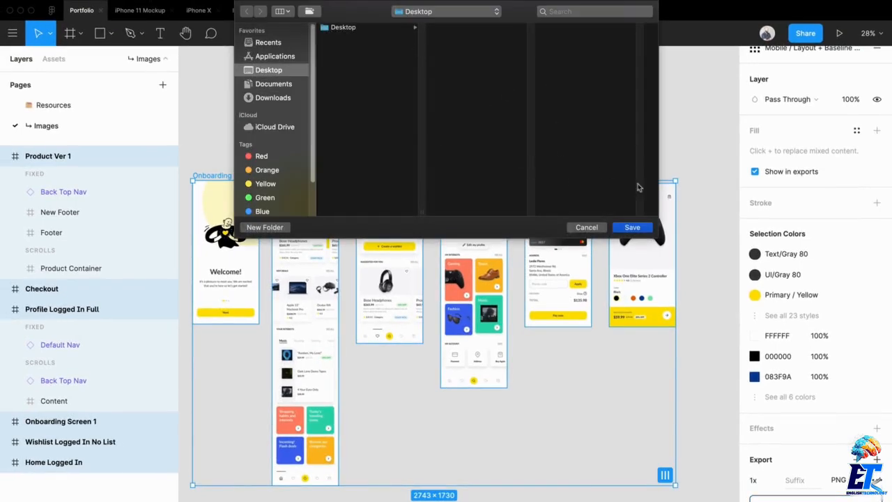
click(634, 227)
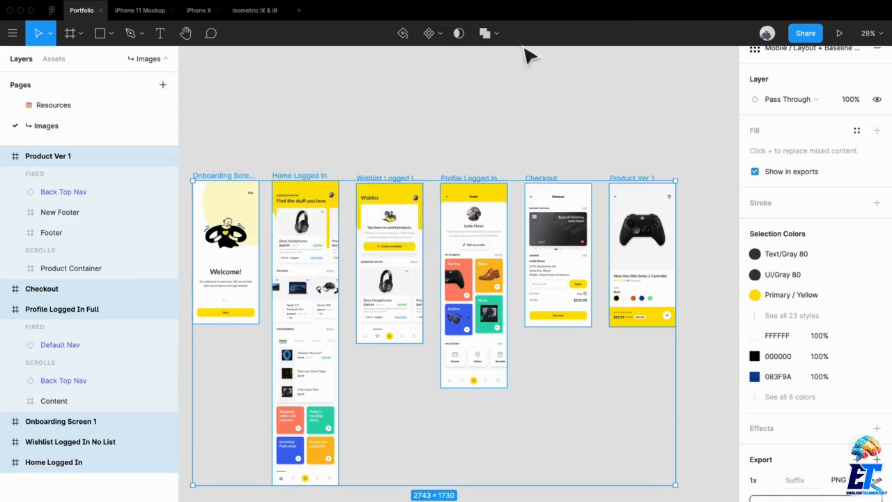
click(454, 117)
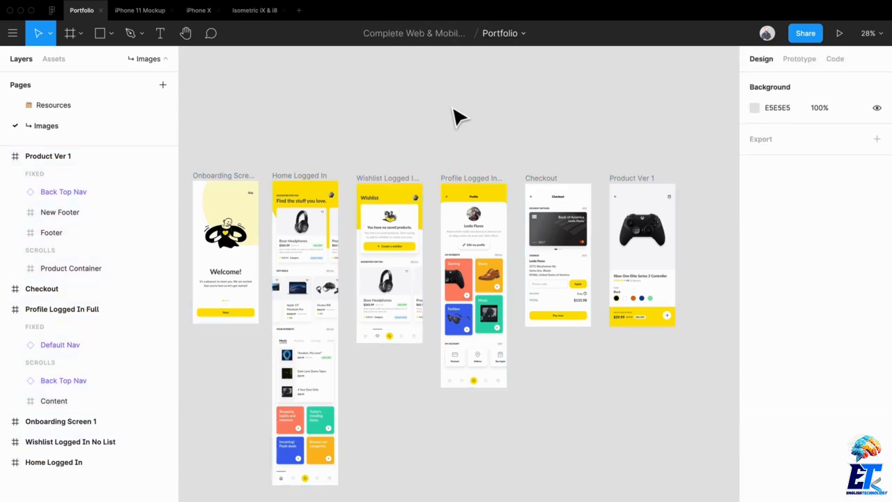
Step: Add a new page named Portfolio Pieces
click(161, 84)
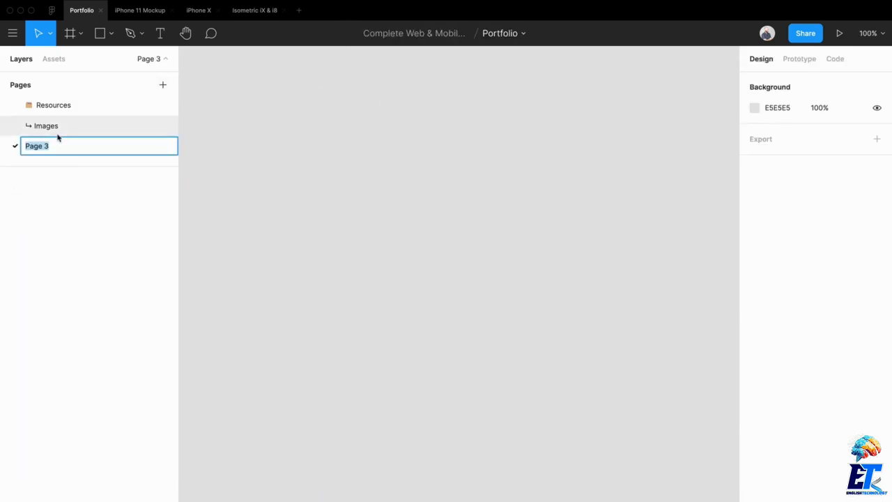
text(Portfo)
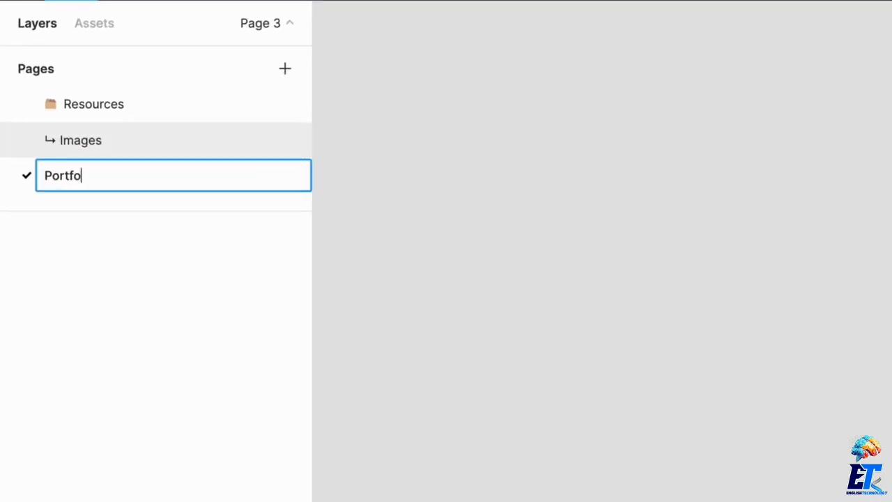
text(lio Pieces)
key(Return)
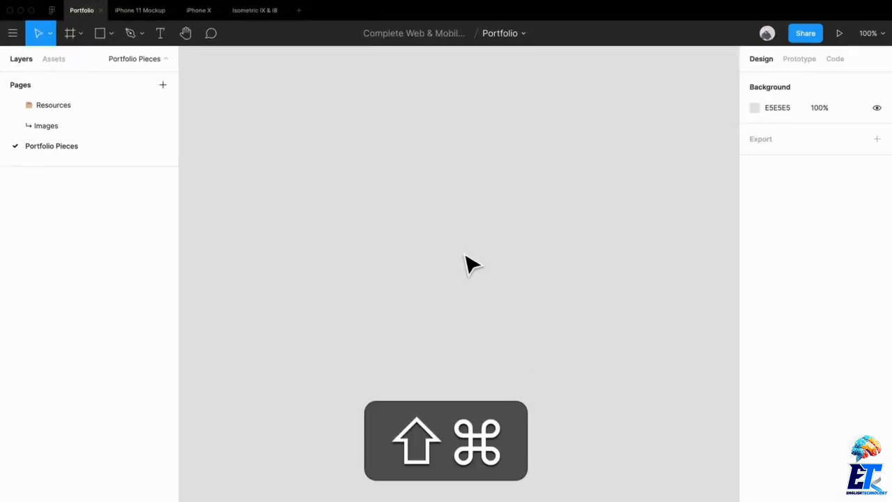
Step: Place the five exported screen PNGs and Checkout.png from the Desktop onto the new page
key(shift+super+k)
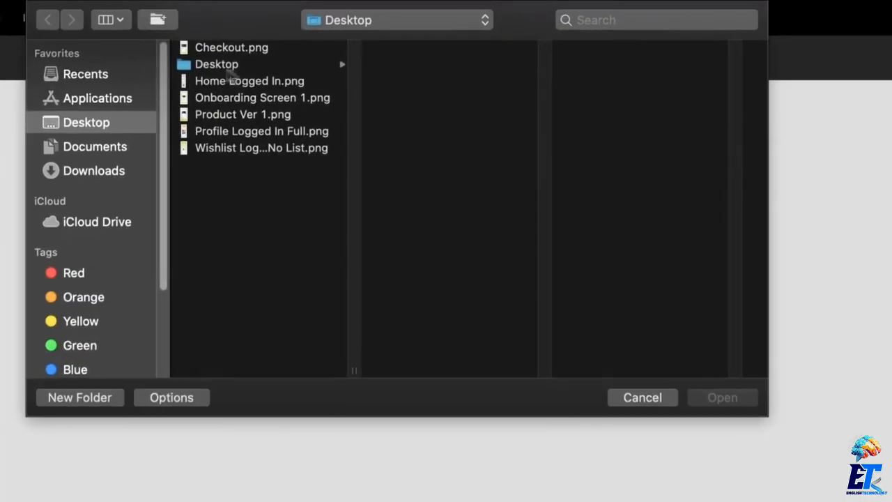
click(252, 83)
click(252, 148)
shift+click(252, 84)
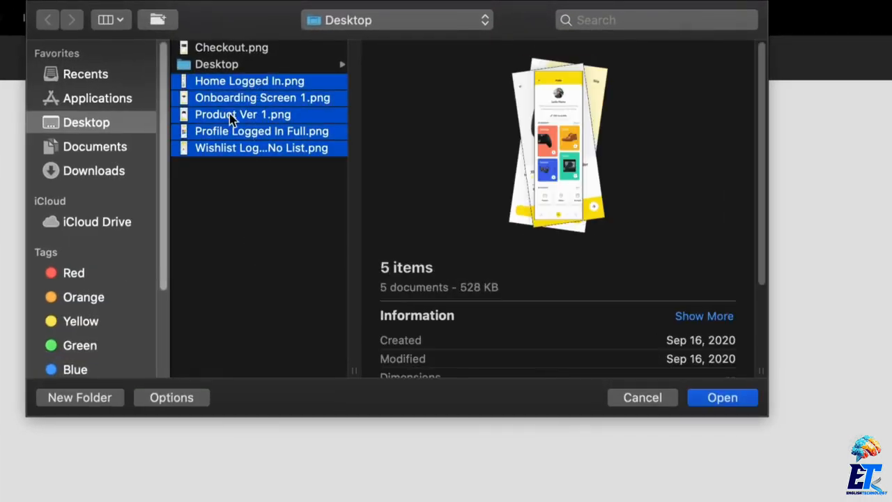
drag(272, 136, 382, 340)
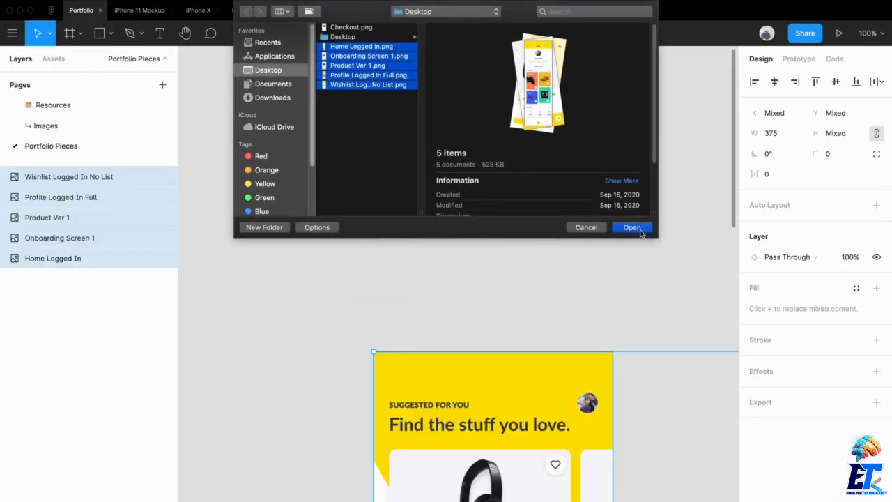
click(352, 27)
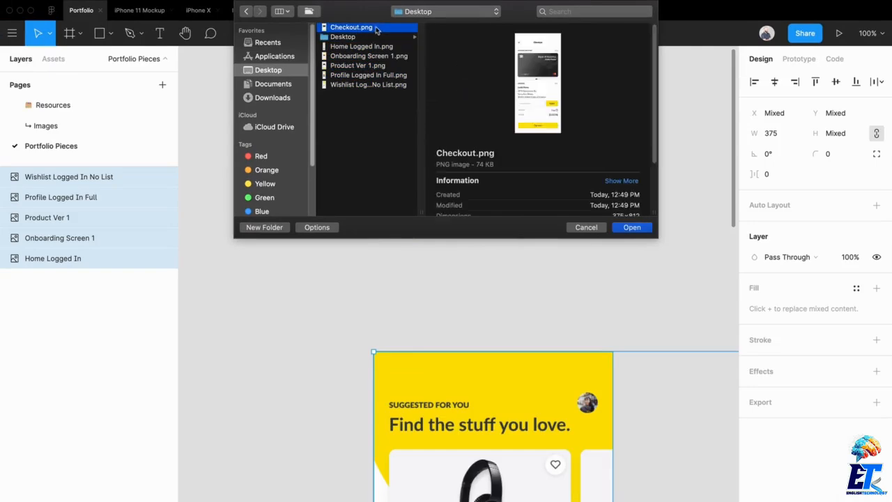
drag(377, 29, 329, 330)
click(632, 227)
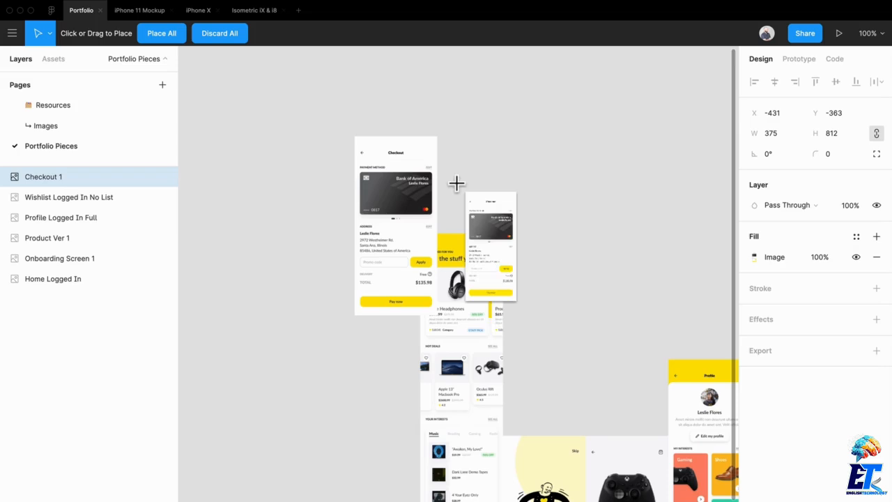
click(532, 147)
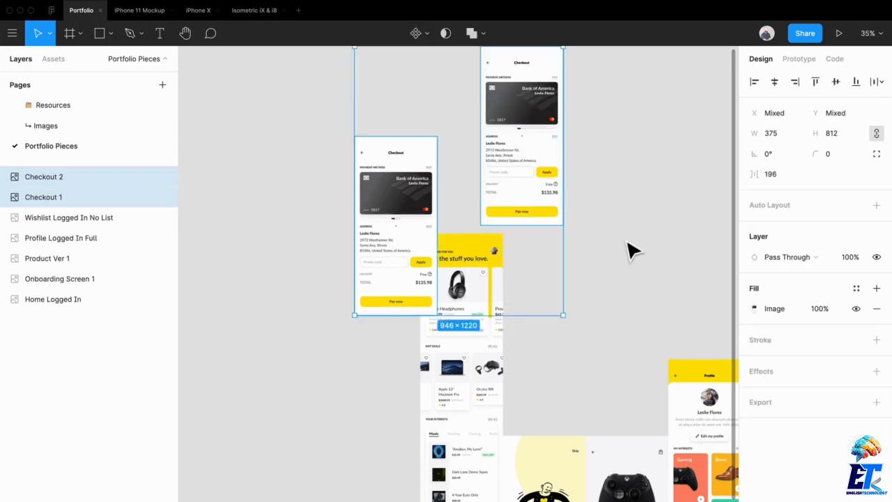
Step: Delete the duplicate Checkout image
click(626, 241)
click(551, 168)
key(Delete)
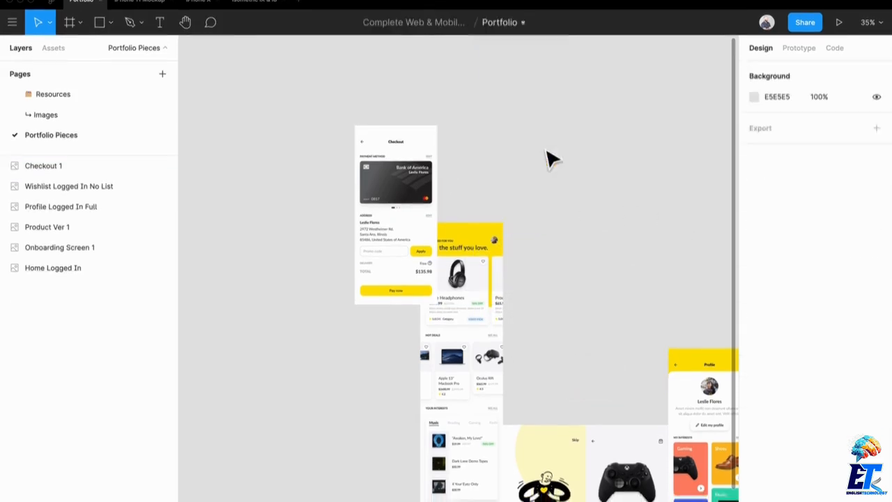
Step: Arrange the six screen images side by side in one horizontal row, top-aligned
drag(576, 281, 512, 124)
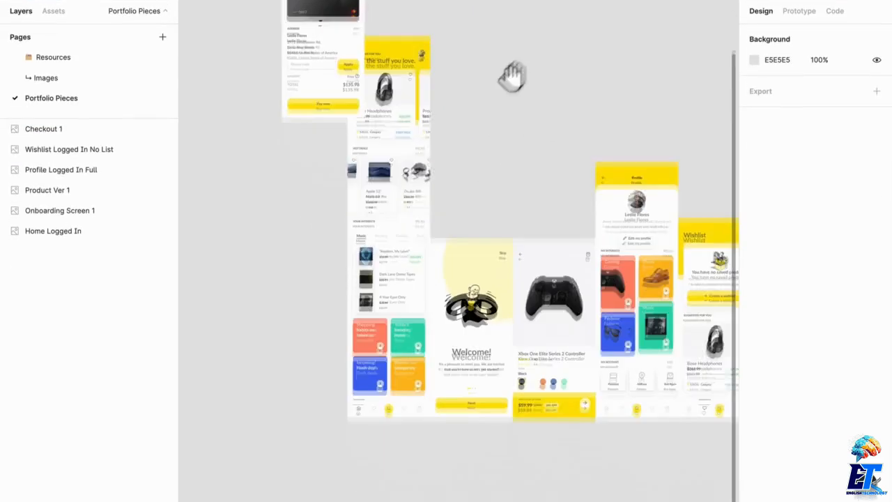
drag(408, 169, 285, 283)
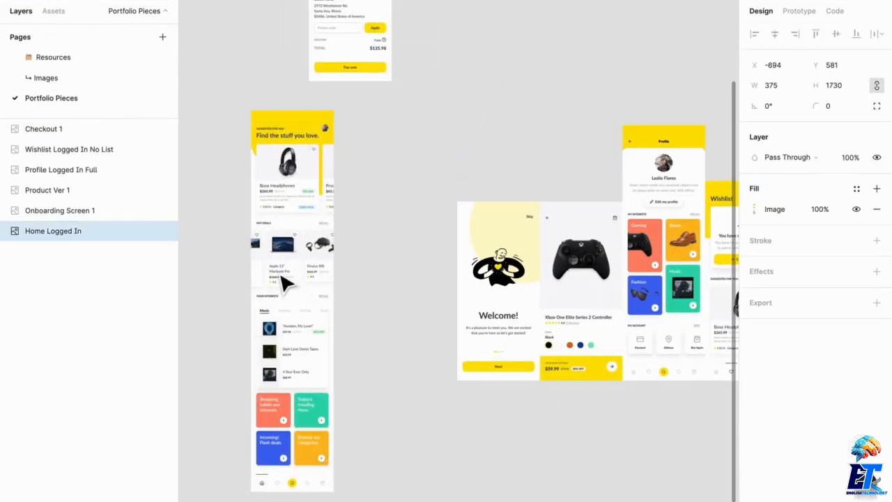
drag(459, 256, 359, 155)
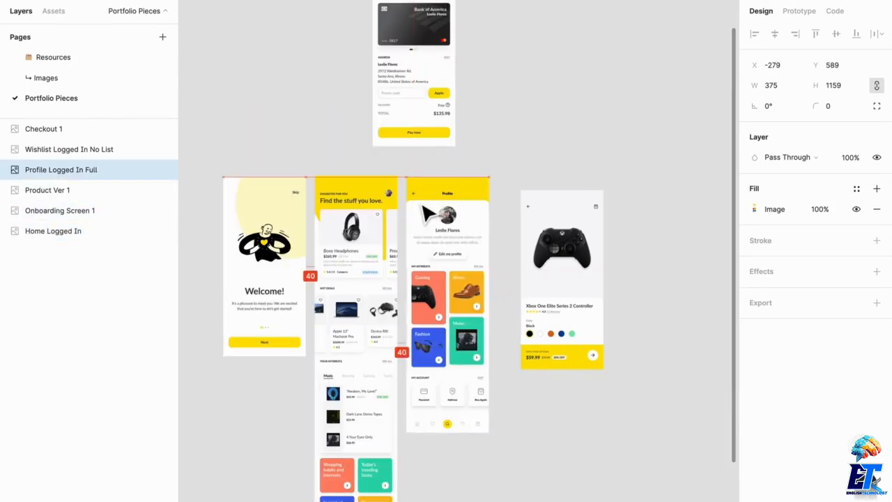
drag(422, 211, 423, 212)
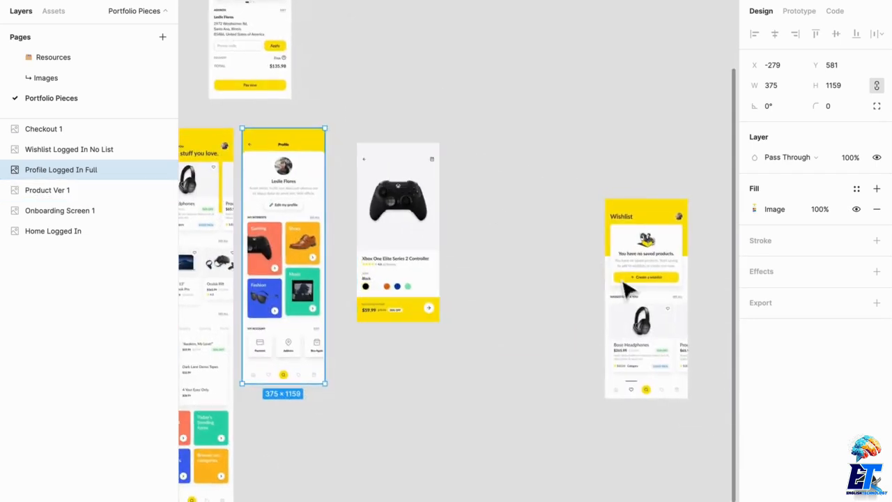
drag(623, 289, 520, 227)
drag(437, 247, 662, 220)
drag(538, 195, 388, 205)
drag(640, 198, 478, 199)
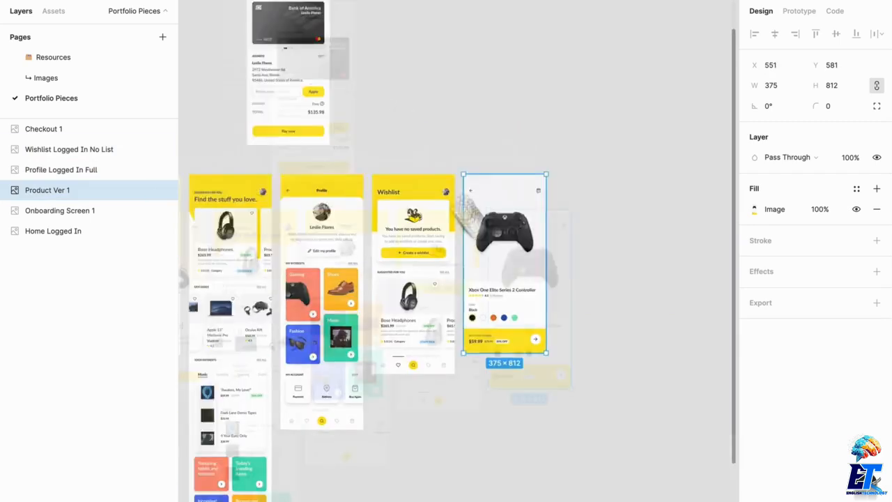
drag(394, 161, 706, 369)
click(594, 241)
drag(594, 239, 582, 38)
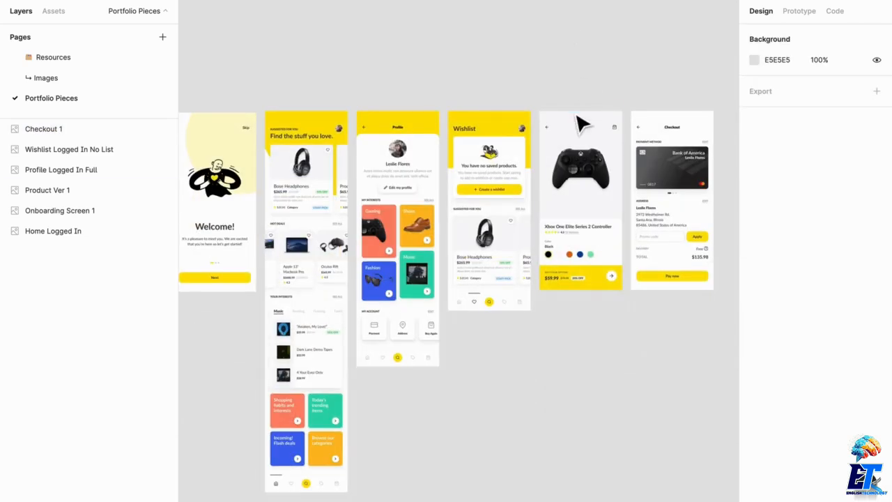
scroll(580, 120, down, 1)
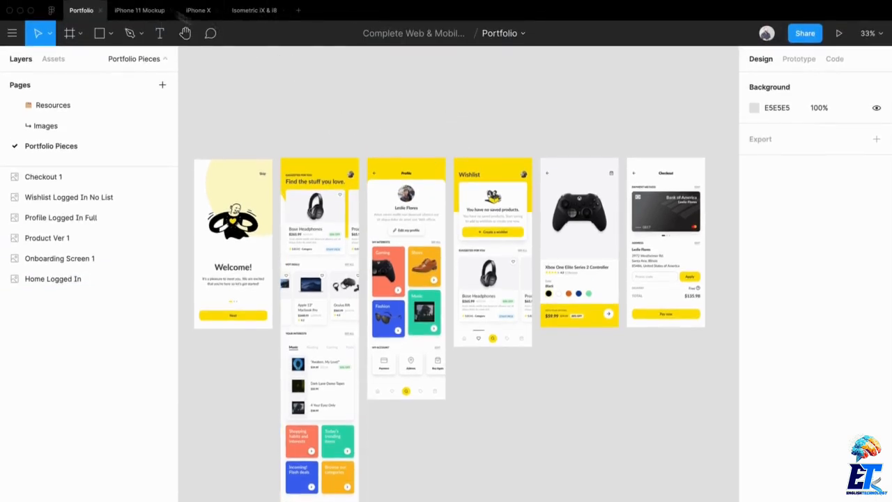
Step: Browse the iPhone 11 Mockup, iPhone X and Isometric iX & i8 mockup files
click(139, 11)
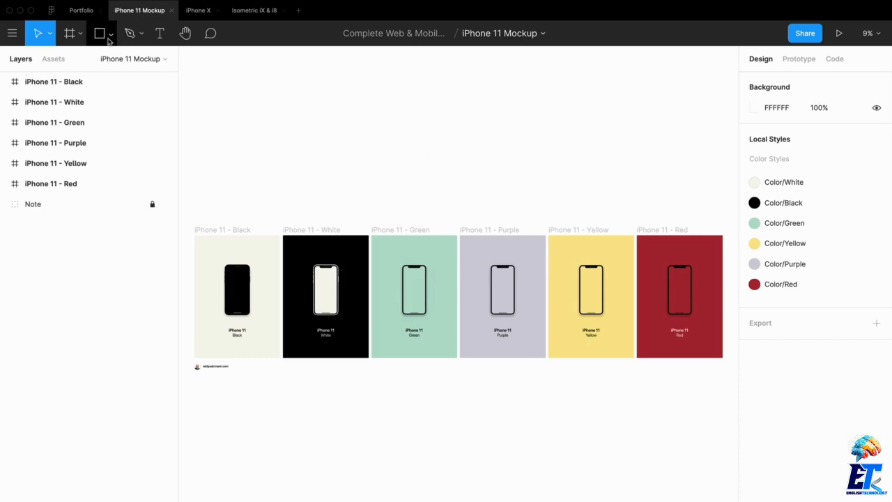
click(189, 16)
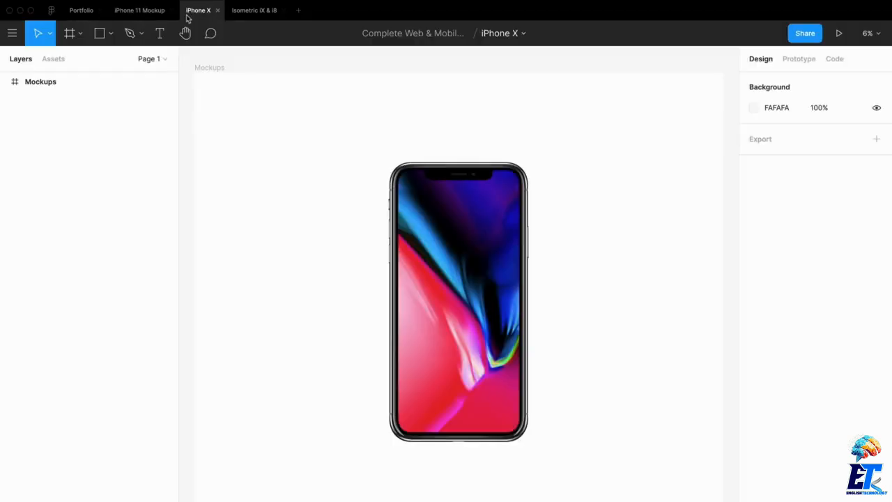
click(241, 15)
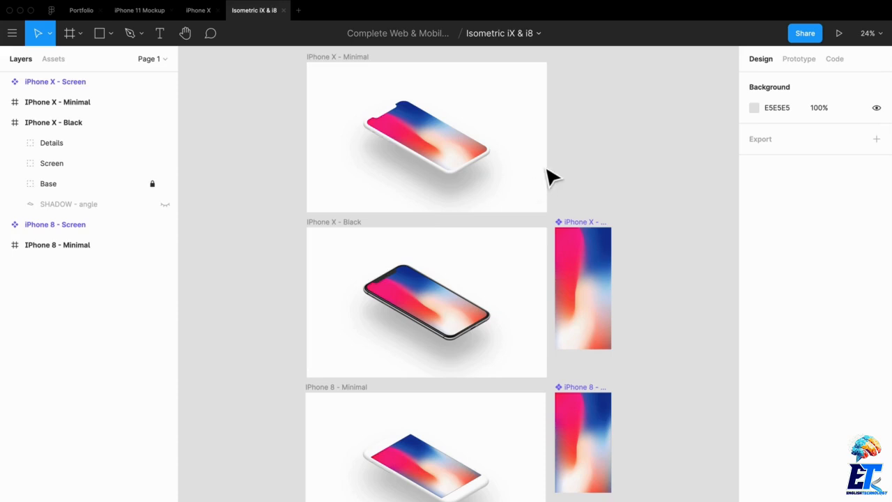
click(198, 10)
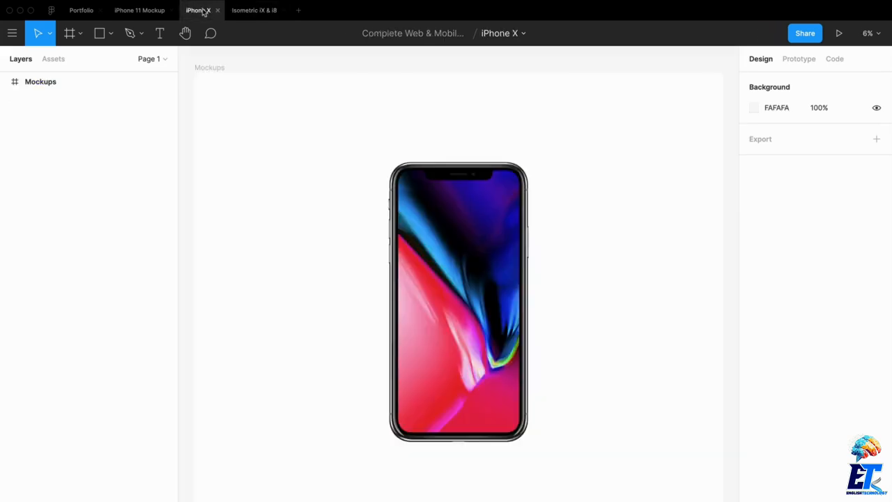
Step: Browse the iPhone X mockup and the colored device frames in the iPhone 11 Mockup file
scroll(477, 239, up, 5)
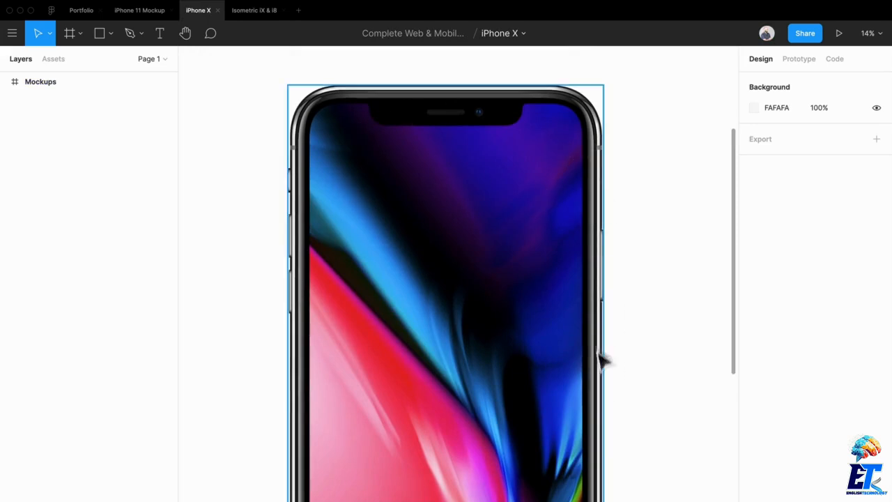
scroll(265, 284, down, 4)
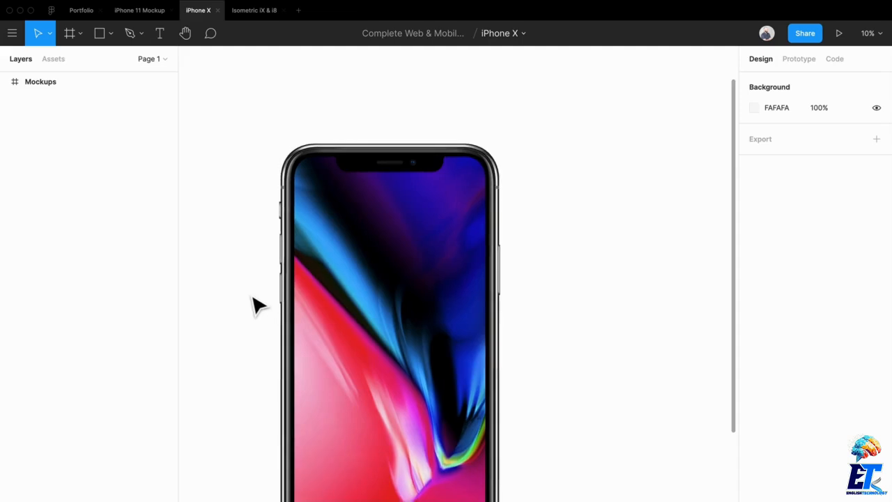
drag(252, 297, 377, 242)
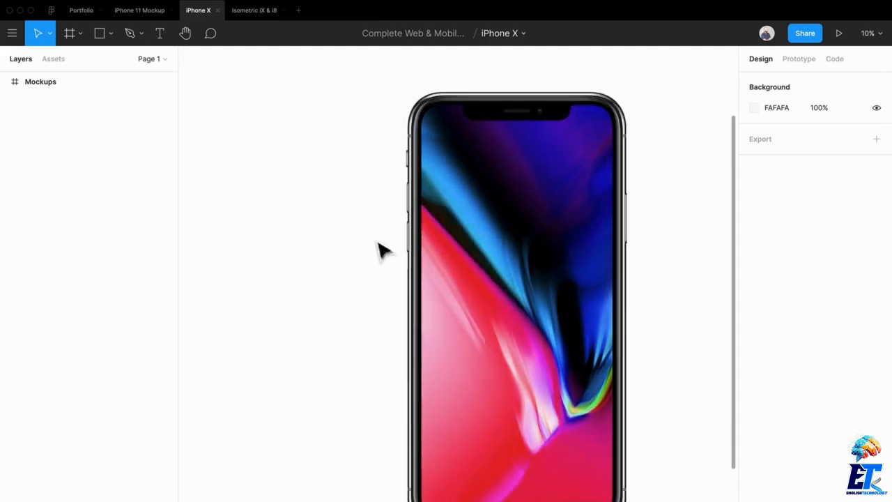
click(136, 12)
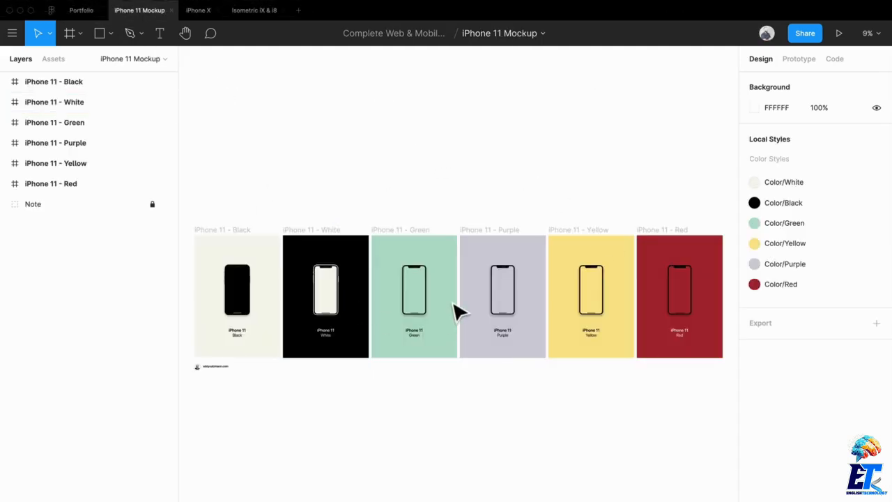
scroll(512, 352, up, 15)
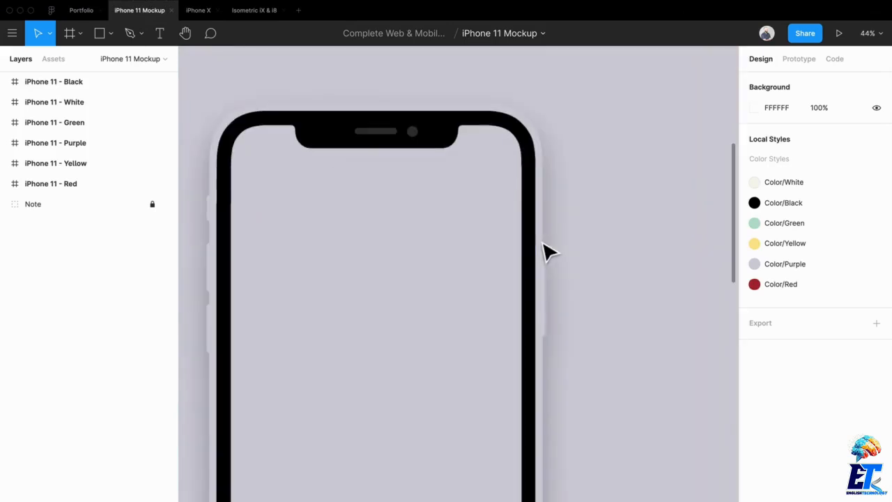
scroll(549, 237, down, 10)
scroll(548, 272, up, 5)
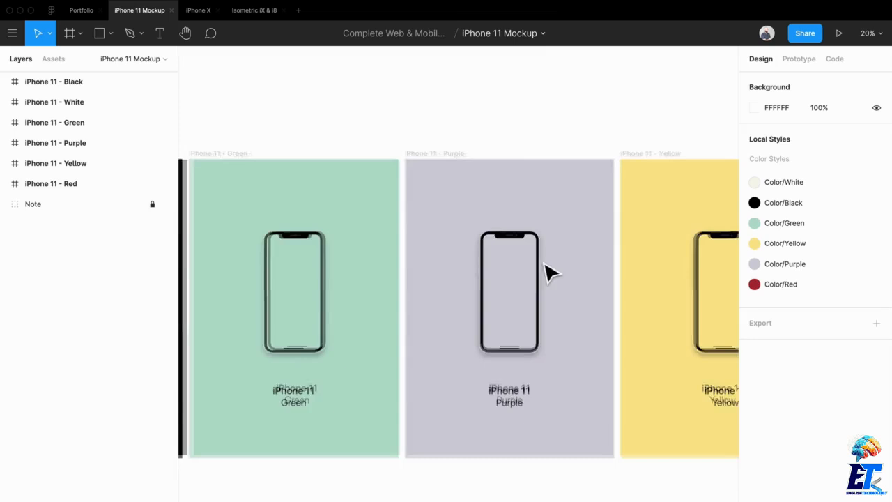
scroll(541, 325, right, 10)
scroll(541, 324, down, 3)
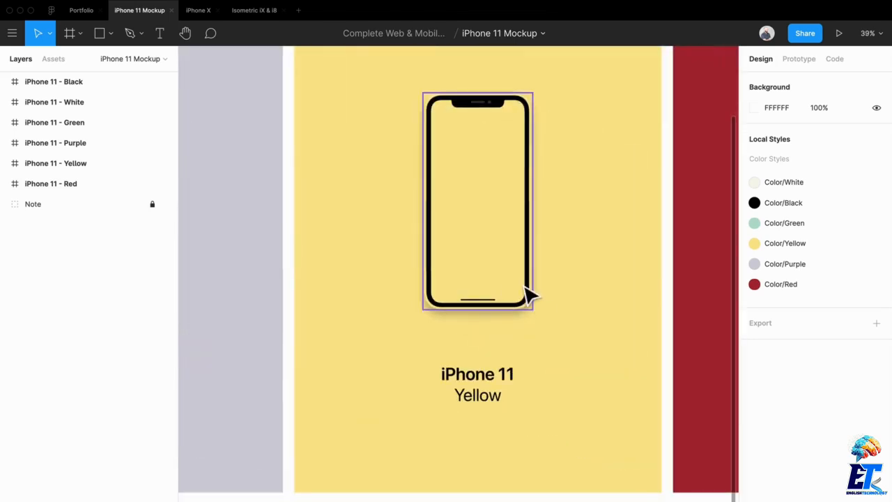
scroll(511, 277, down, 5)
drag(504, 292, 501, 134)
scroll(505, 137, up, 5)
scroll(488, 225, up, 10)
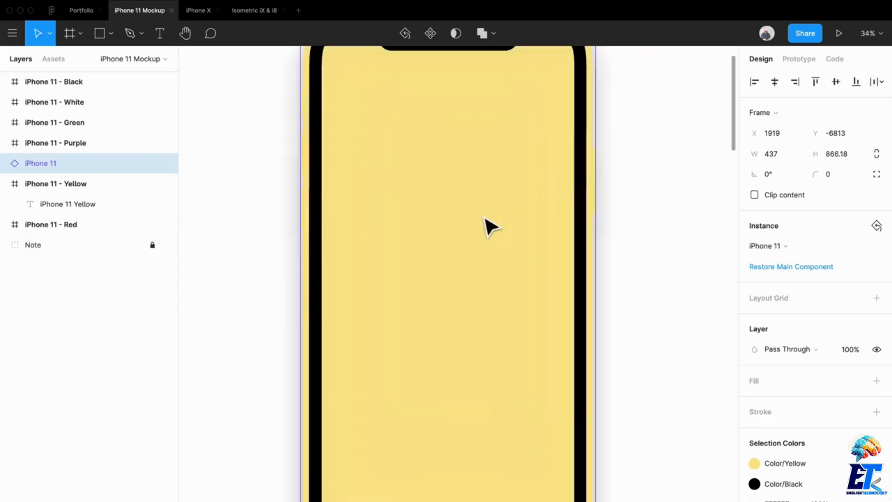
key(super+z)
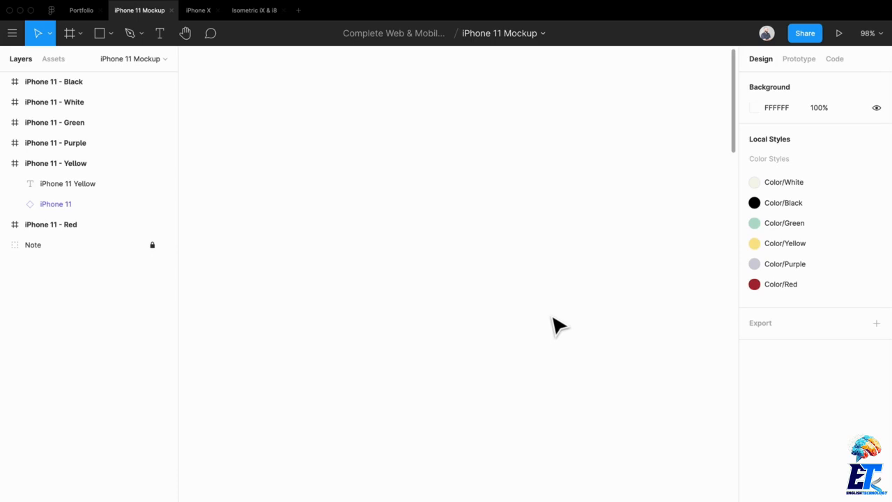
Step: Copy the iPhone 11 - Yellow mockup frame and paste it onto the Portfolio Pieces page beside the screen images
scroll(518, 315, down, 5)
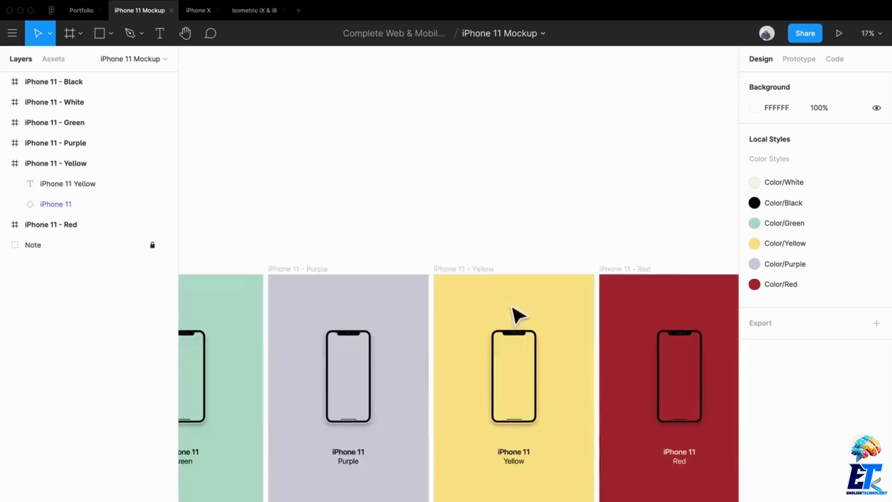
click(507, 358)
scroll(426, 324, down, 5)
scroll(468, 314, left, 3)
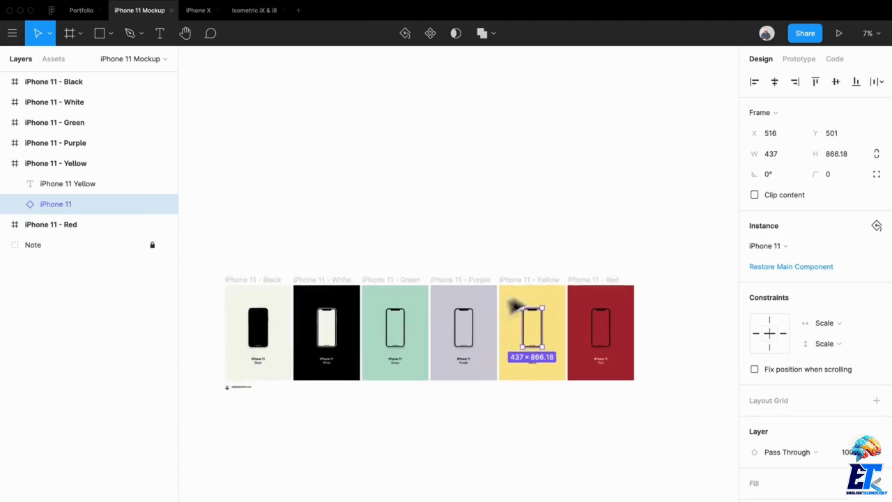
click(527, 298)
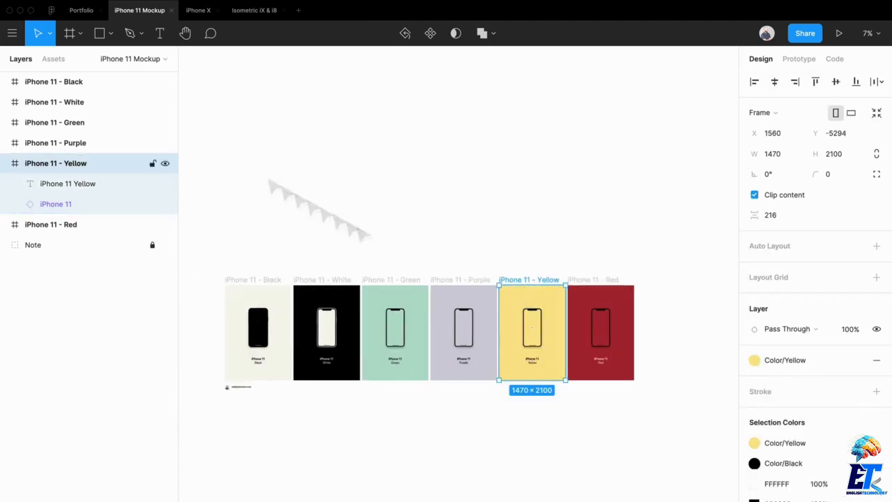
click(87, 16)
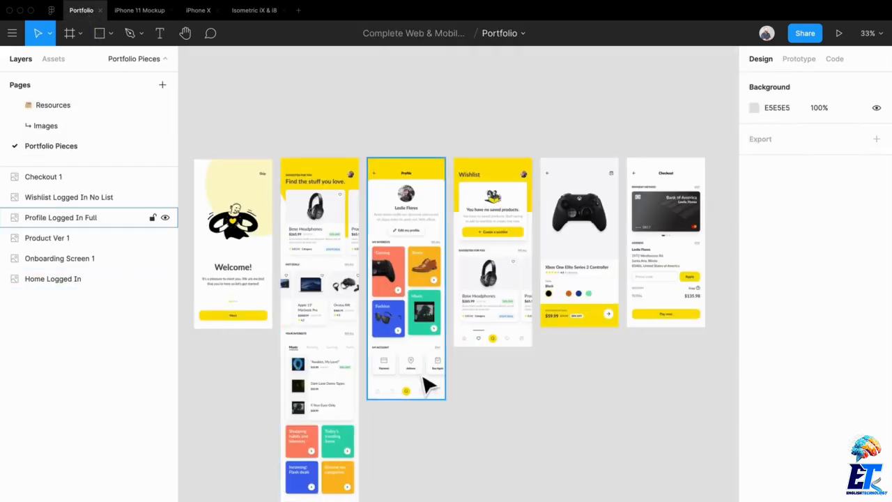
drag(443, 341, 532, 207)
scroll(515, 317, down, 3)
drag(517, 366, 523, 285)
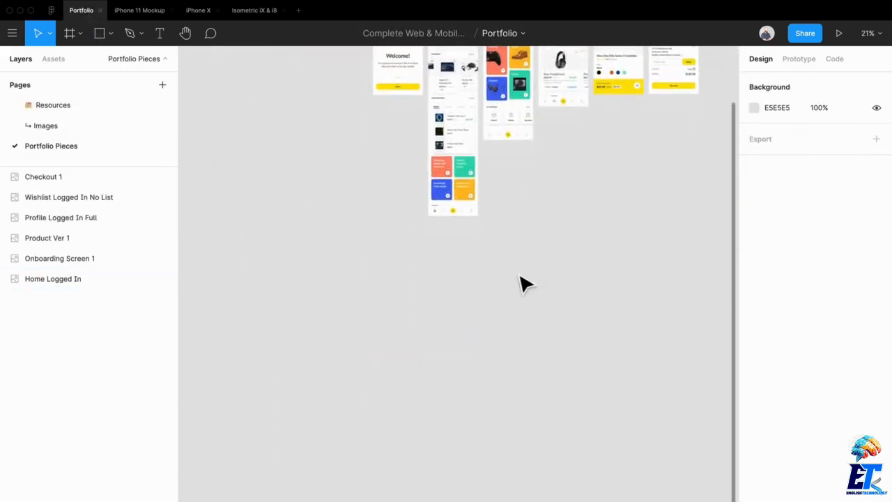
key(ctrl+v)
drag(428, 324, 252, 248)
drag(370, 271, 599, 452)
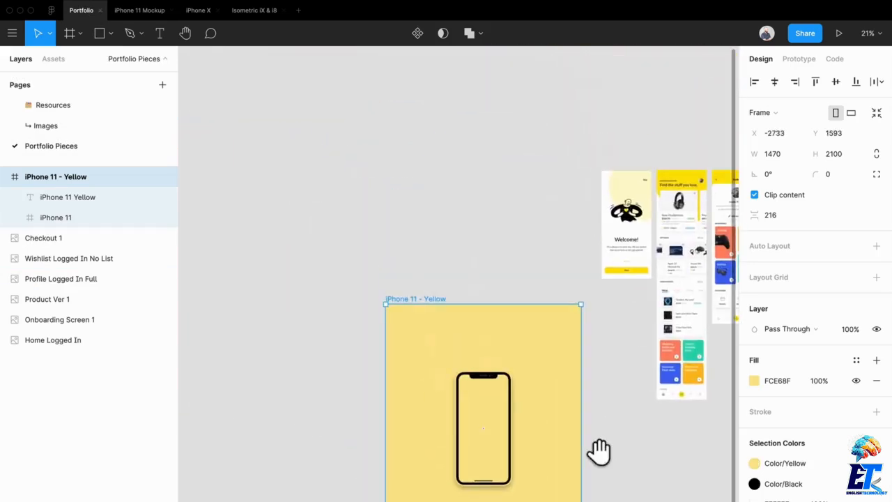
drag(476, 384, 330, 223)
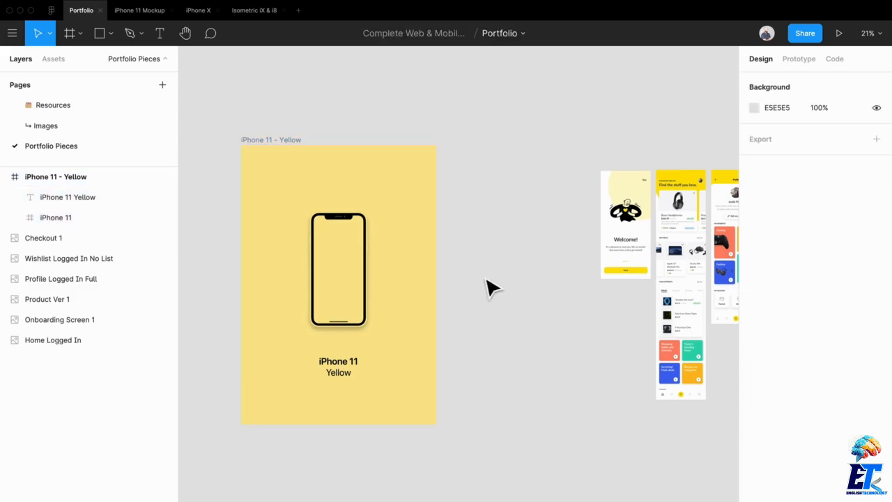
Step: Delete the iPhone 11 Yellow label text from the pasted mockup frame
double_click(341, 272)
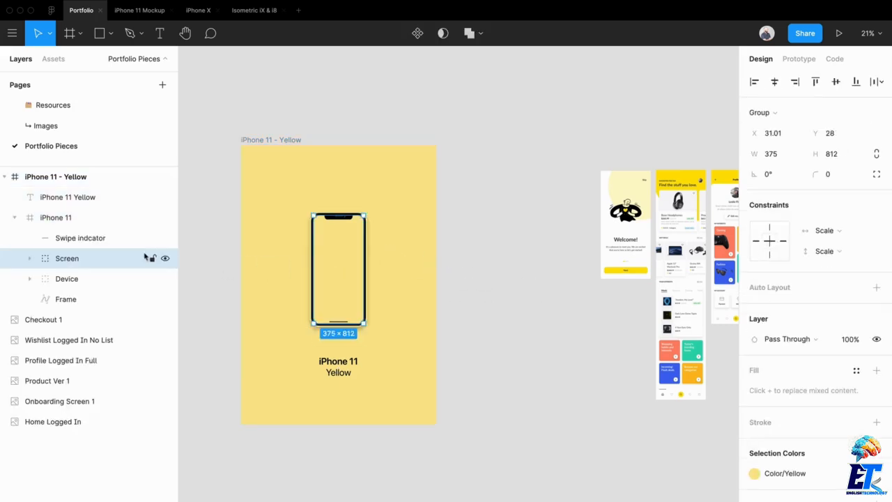
click(350, 373)
key(Delete)
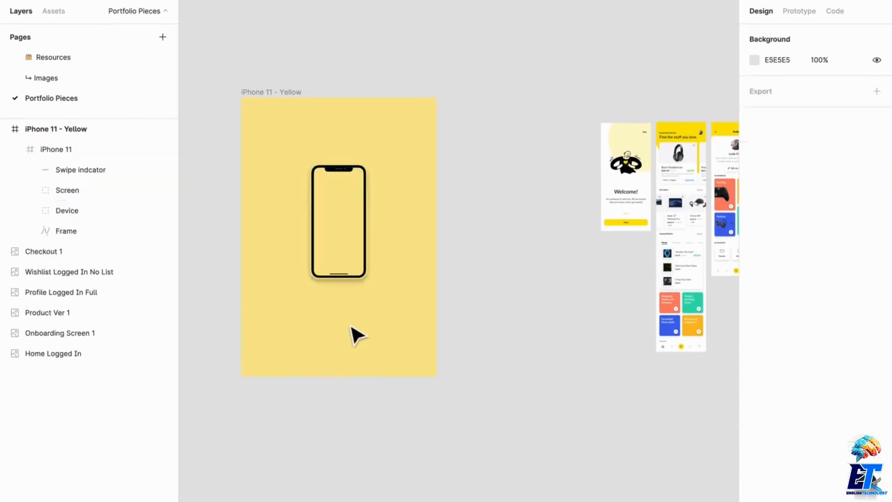
right_click(355, 336)
key(Escape)
click(287, 70)
Step: Rename the pasted mockup frame Onboarding
click(300, 106)
key(ctrl+r)
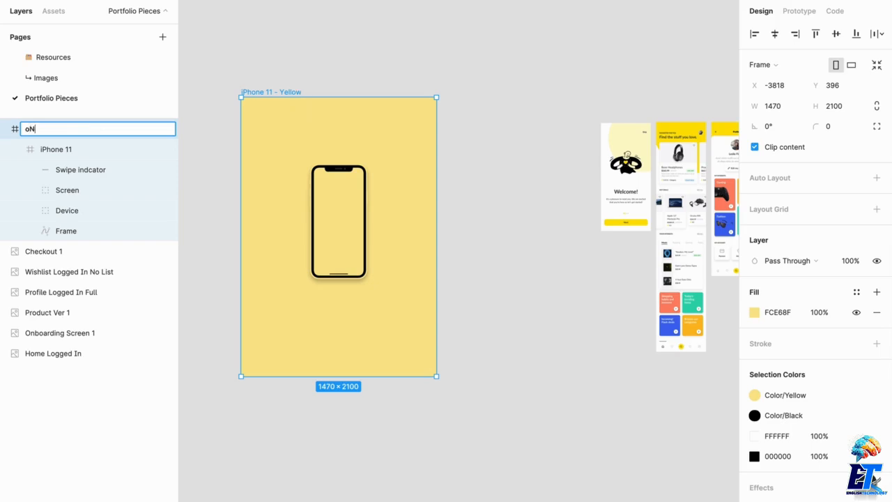
text(oNBOAR)
key(BackSpace)
key(BackSpace)
key(BackSpace)
key(BackSpace)
key(BackSpace)
key(BackSpace)
text(Onboarding)
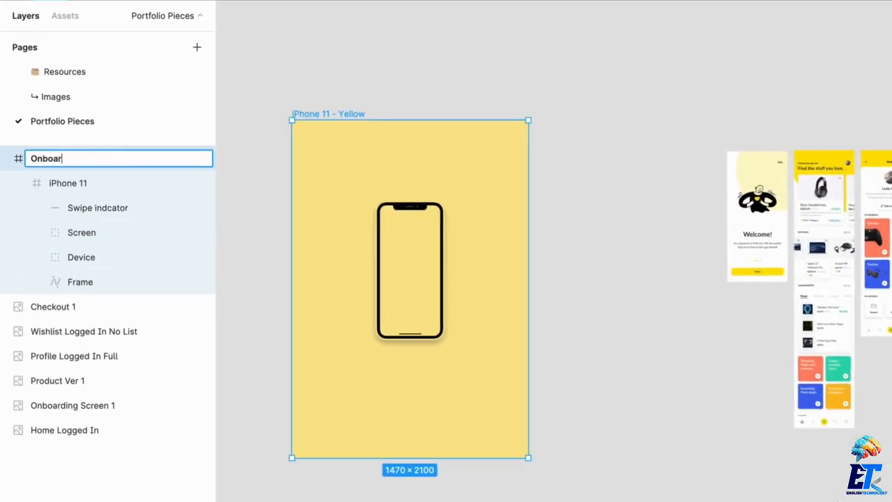
key(Return)
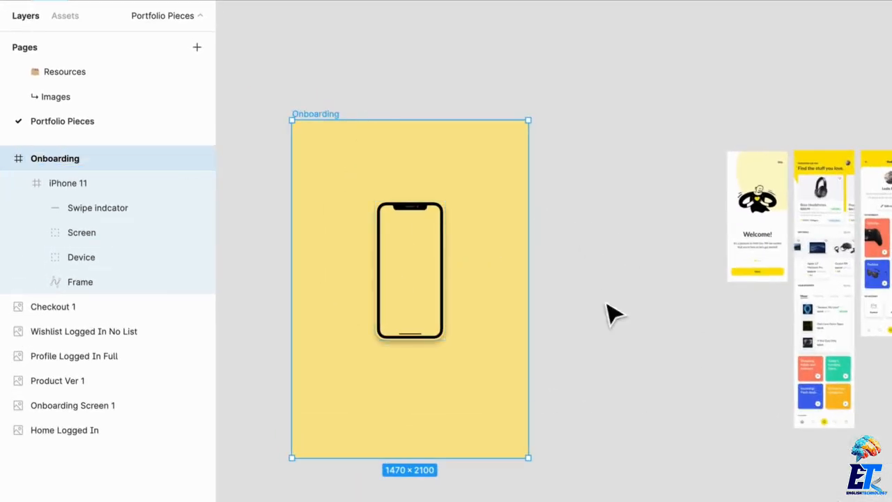
Step: Resize the Onboarding frame to a landscape shape of about 1816 × 1354
drag(529, 470, 525, 432)
drag(460, 133, 461, 182)
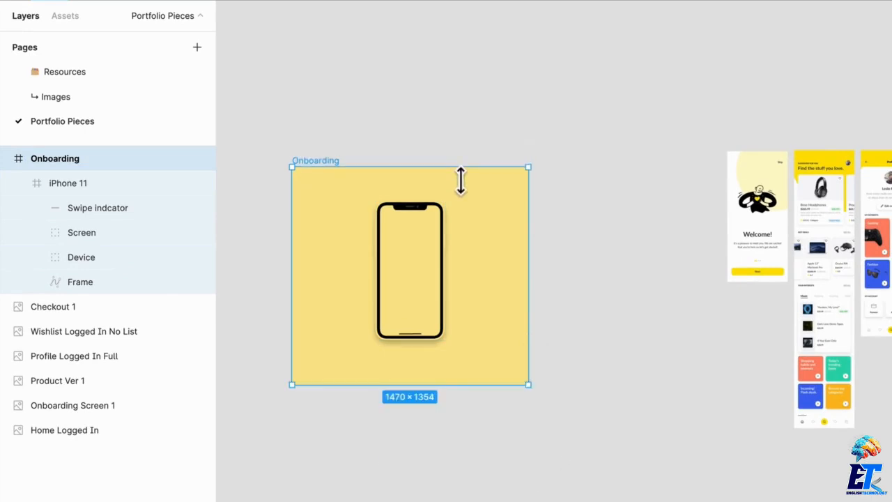
drag(543, 296, 584, 296)
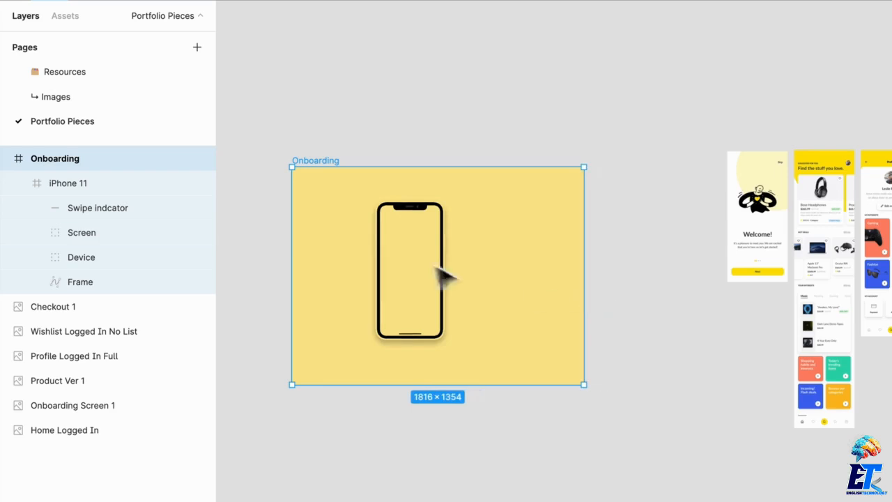
Step: Move the iPhone 11 device to the horizontal centre of the Onboarding frame
click(420, 269)
drag(420, 269, 443, 265)
scroll(442, 263, up, 2)
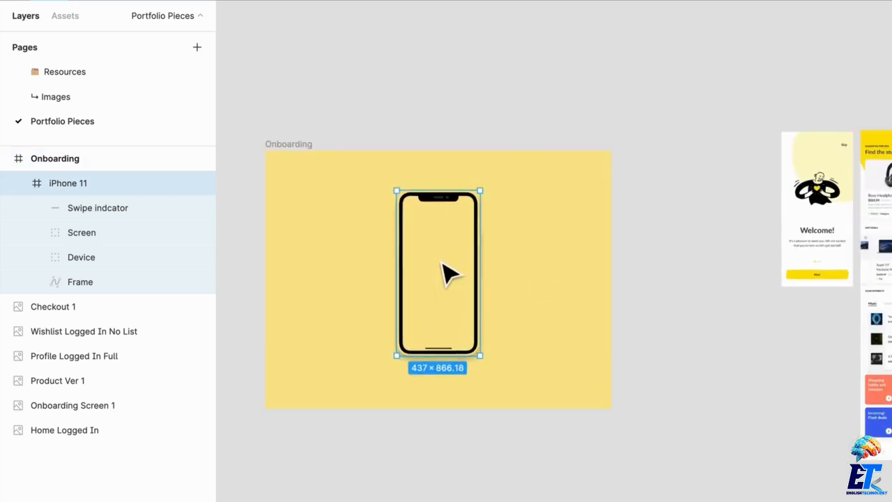
Step: Paste a copy of the onboarding welcome screen image into the iPhone 11 device's Screen group above Content
drag(833, 186, 722, 284)
key(ctrl+z)
key(ctrl+z)
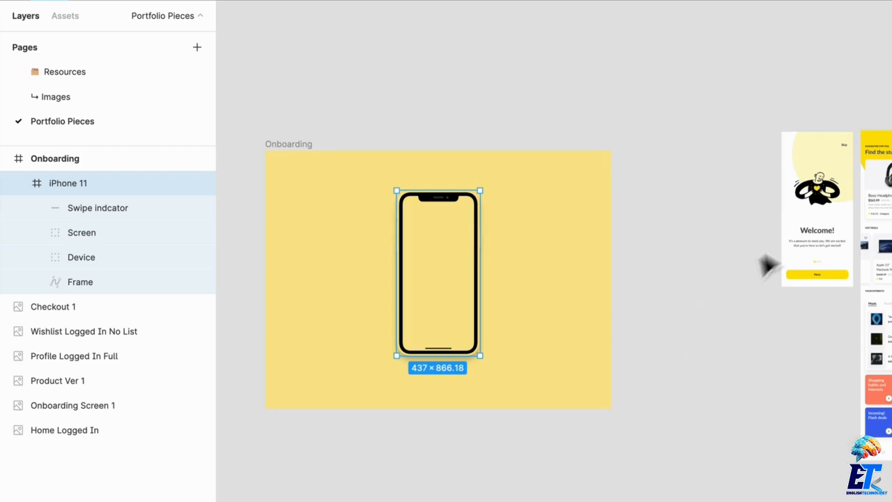
drag(801, 205, 623, 395)
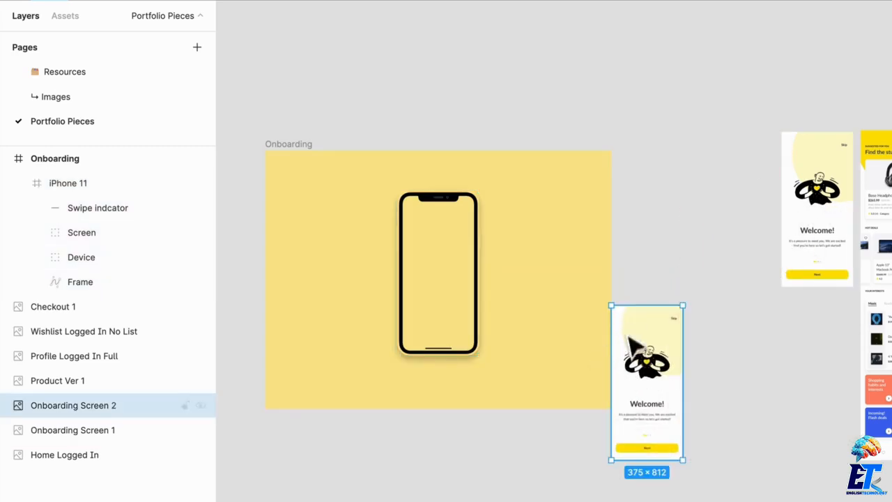
key(Delete)
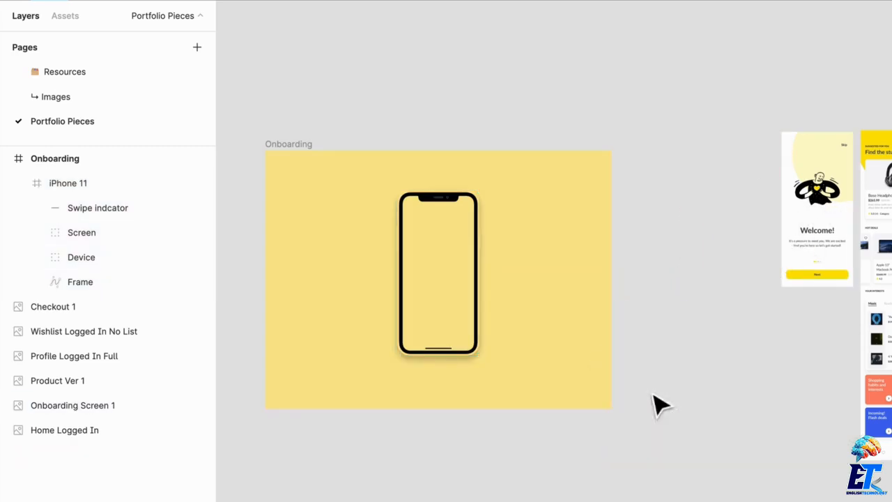
click(423, 262)
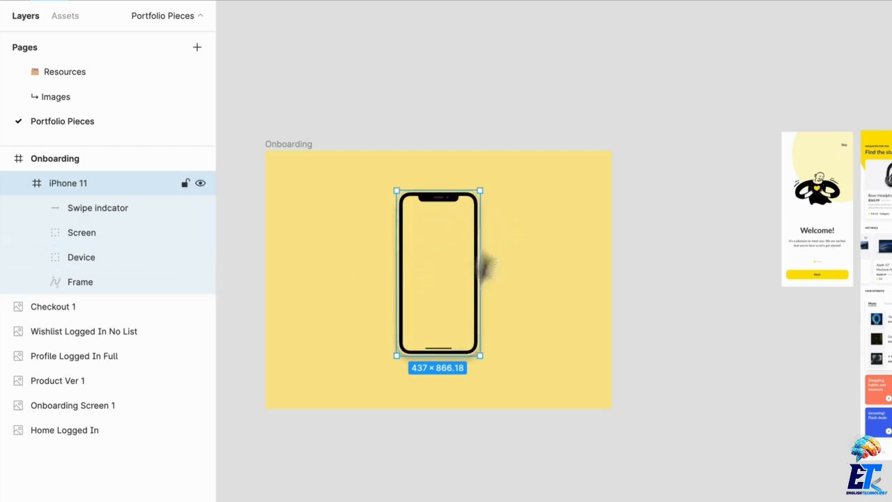
click(37, 233)
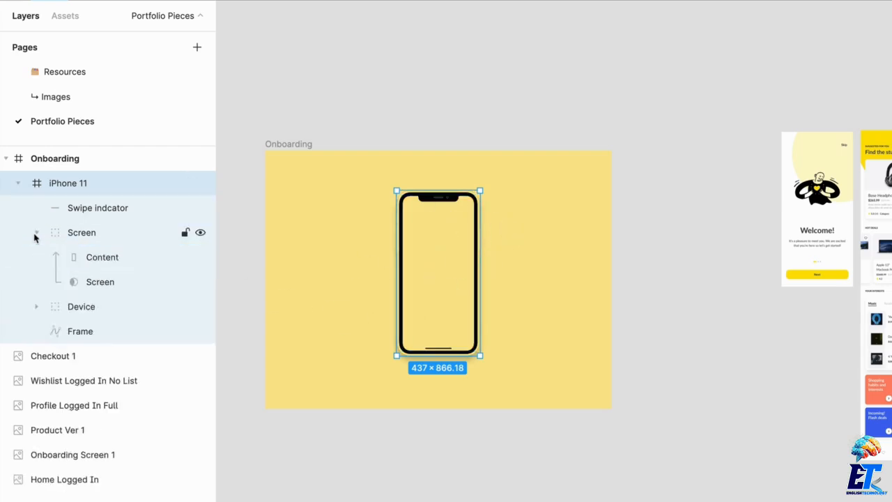
click(102, 263)
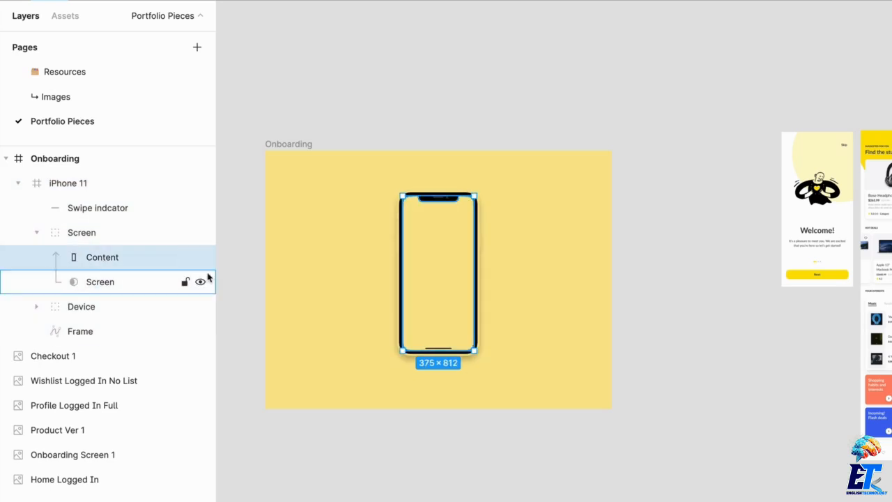
key(ctrl+v)
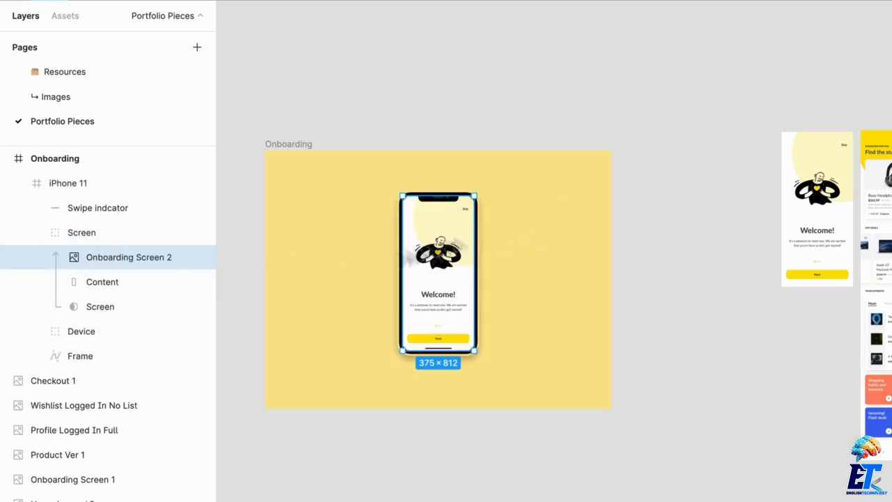
Step: Delete the Content placeholder layer from the device's Screen group, leaving the onboarding screen image
click(136, 279)
key(Delete)
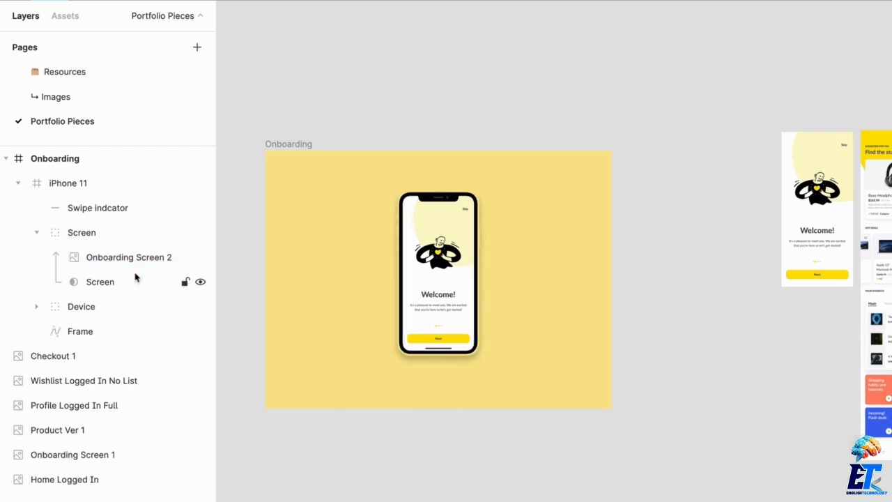
click(142, 263)
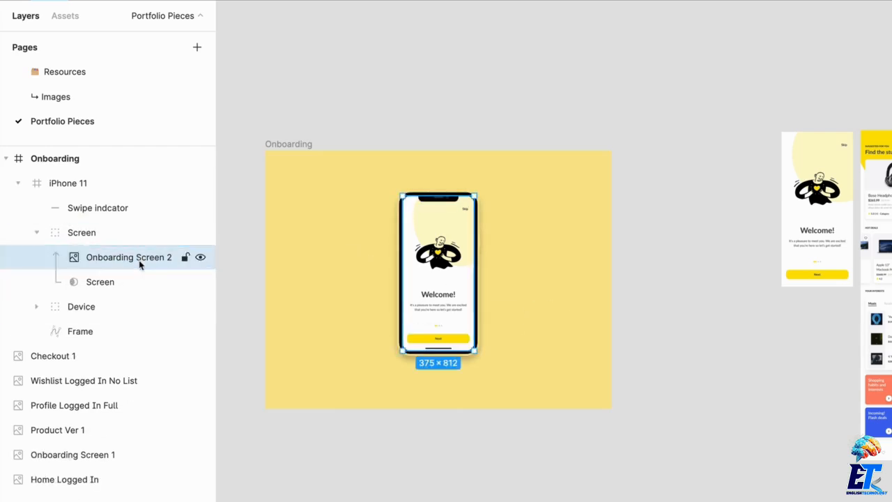
scroll(450, 274, up, 3)
scroll(460, 274, up, 3)
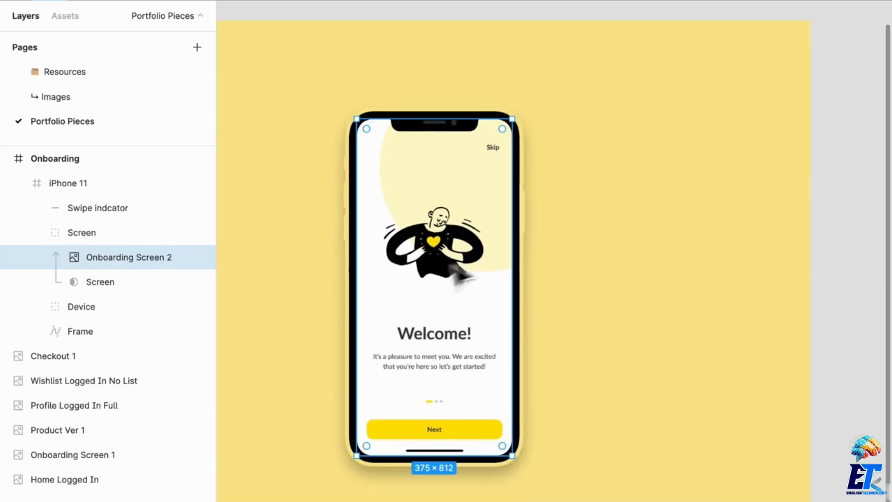
click(618, 299)
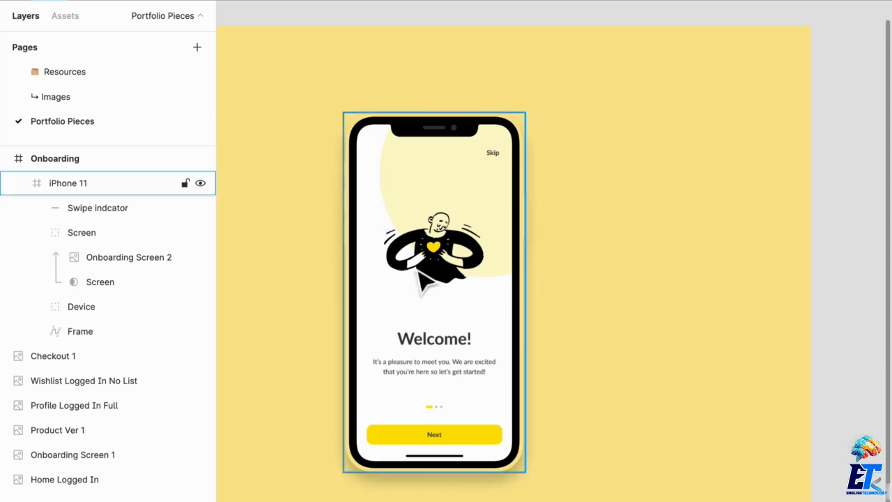
Step: Scale the iPhone 11 device proportionally to about 579 × 1148 inside the Onboarding frame
scroll(621, 344, down, 3)
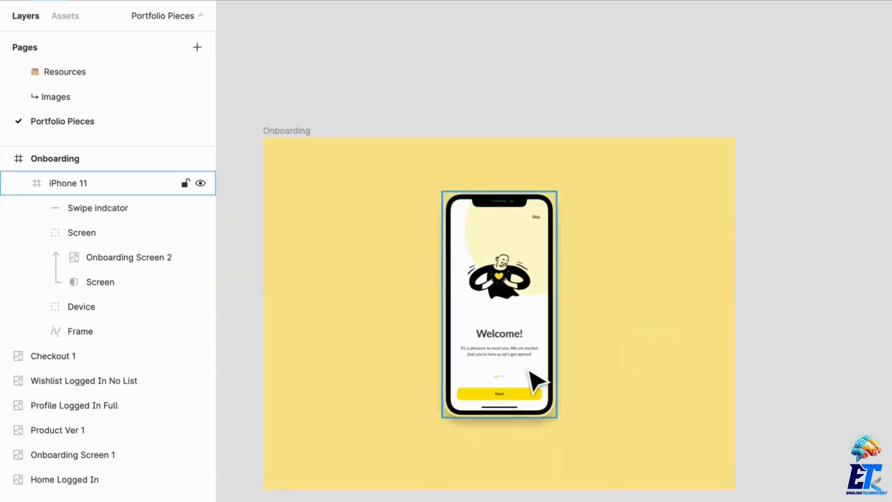
click(529, 372)
key(alt)
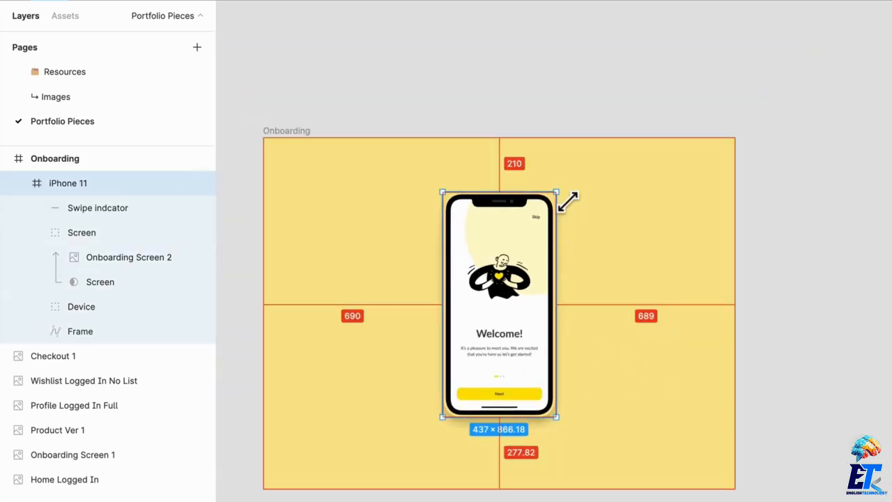
drag(568, 200, 588, 215)
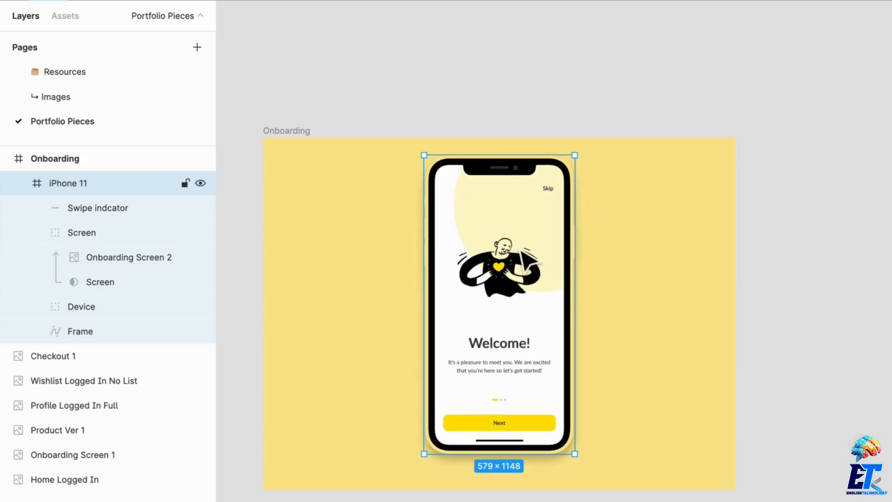
Step: Move the iPhone 11 device to the left side of the Onboarding frame
scroll(520, 251, up, 1)
drag(520, 251, 520, 259)
click(617, 270)
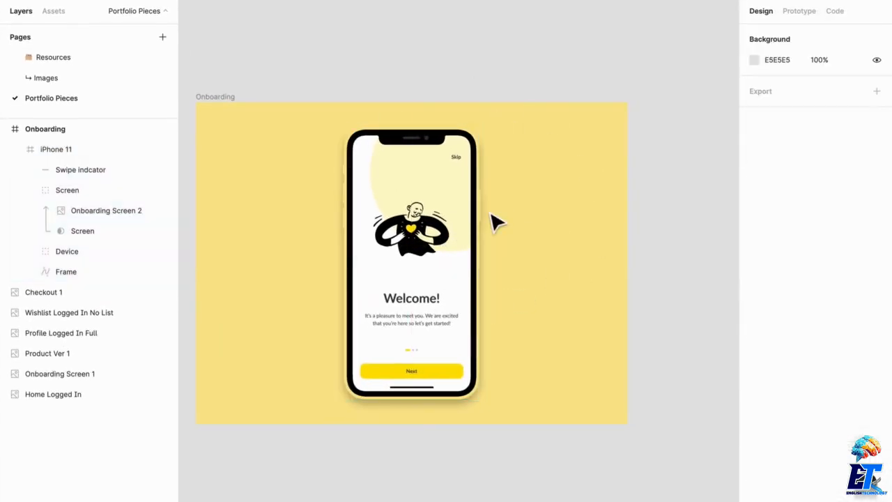
mouse_move(450, 230)
mouse_down()
mouse_move(282, 233)
mouse_move(453, 224)
mouse_up()
alt+drag(440, 231, 570, 237)
key(ctrl+z)
key(ctrl+z)
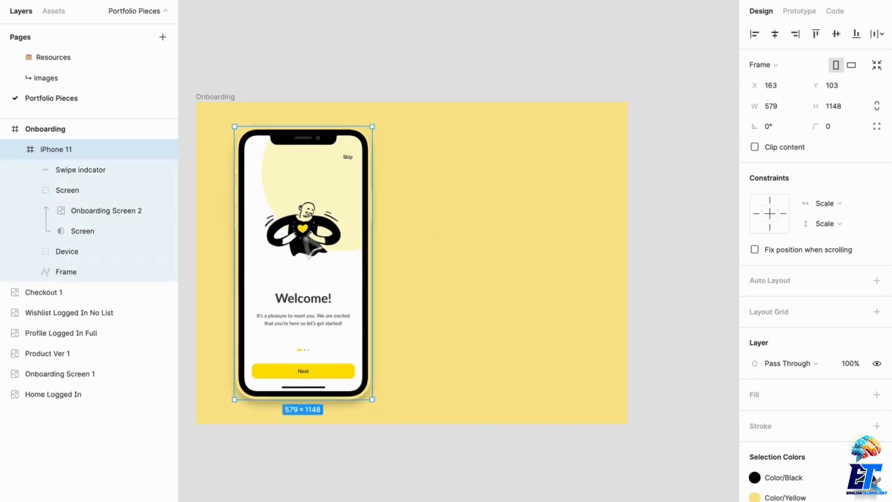
Step: Duplicate the device twice so three phones sit side by side across the Onboarding frame
drag(302, 236, 285, 139)
alt+drag(285, 139, 572, 228)
shift+click(434, 244)
shift+click(329, 219)
key(alt+a)
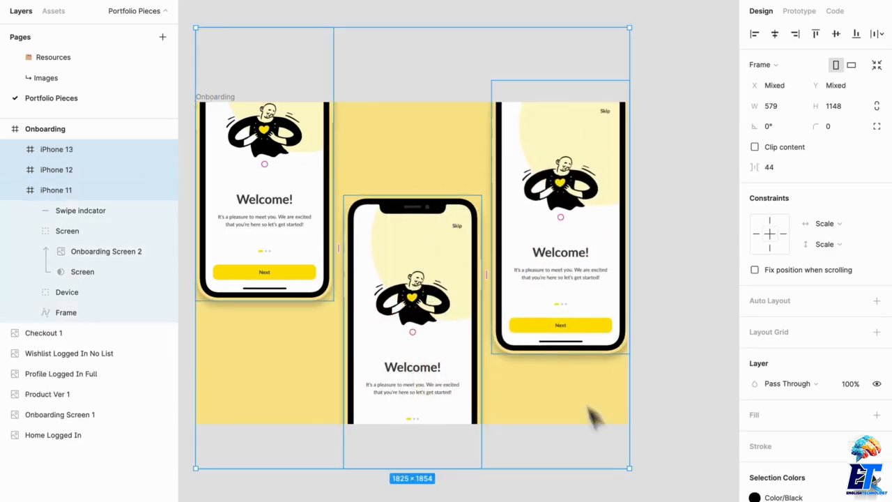
Step: Scale the three selected phones down together to about 1527 × 1552
alt+drag(630, 467, 603, 436)
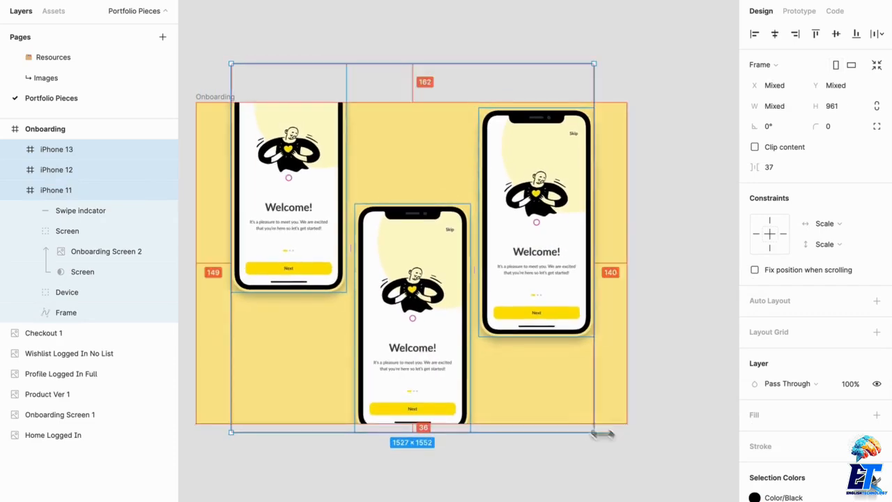
drag(437, 359, 435, 335)
key(Escape)
Step: Stagger the phones by moving the middle one up and the right one down
drag(442, 292, 433, 240)
drag(547, 198, 553, 337)
key(Escape)
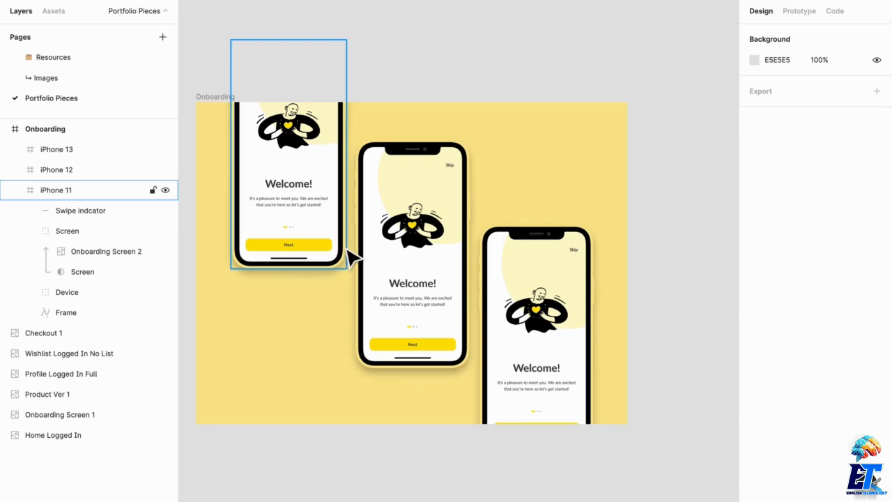
Step: Add a second fill to the Onboarding frame and make it a radial gradient
click(208, 115)
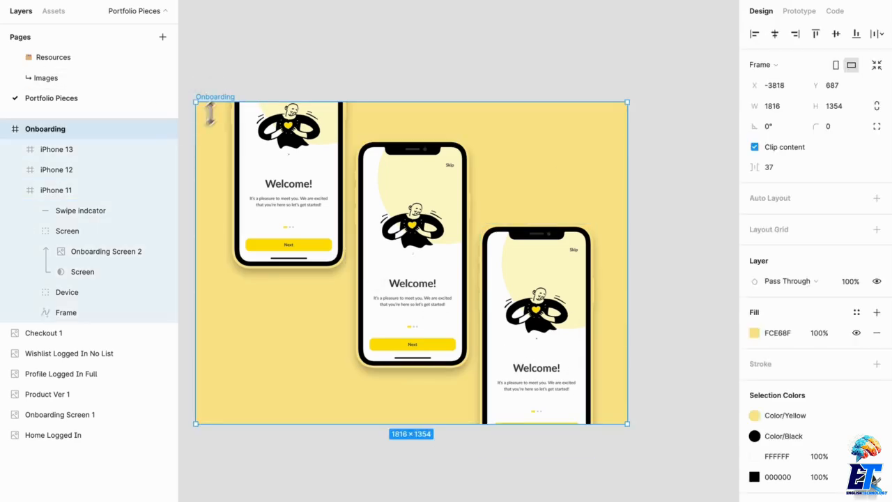
click(876, 313)
click(755, 333)
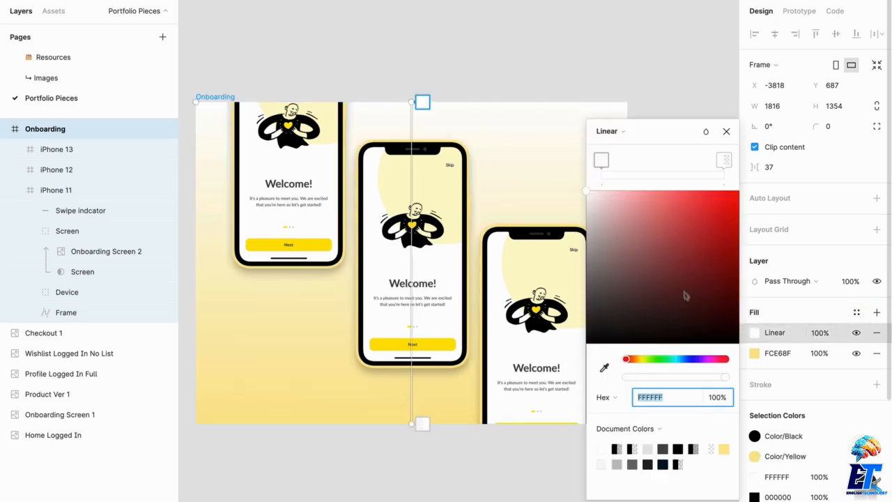
drag(686, 295, 586, 344)
drag(427, 112, 673, 181)
click(609, 132)
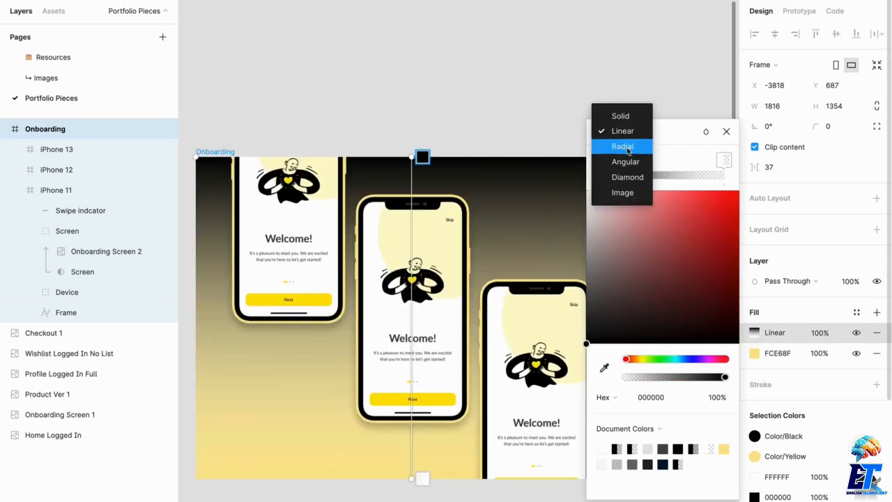
click(632, 144)
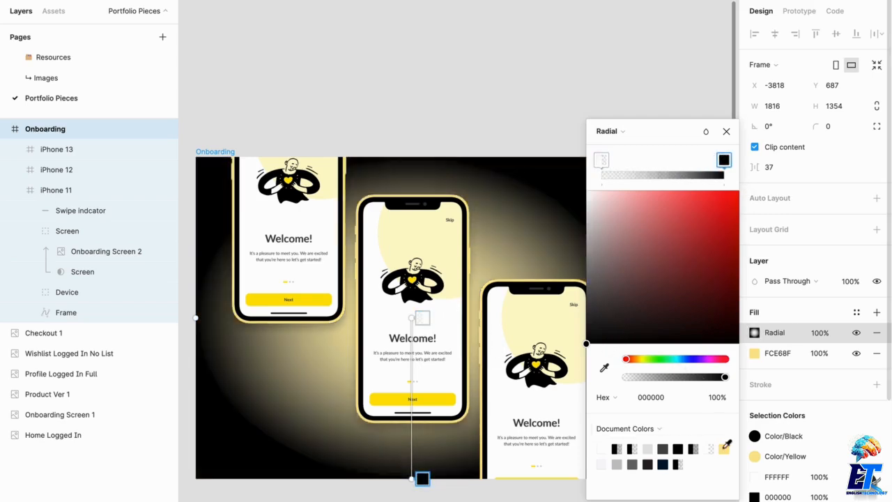
Step: Set the radial gradient's stop colour to light yellow F6DE82 and close the colour picker
click(725, 448)
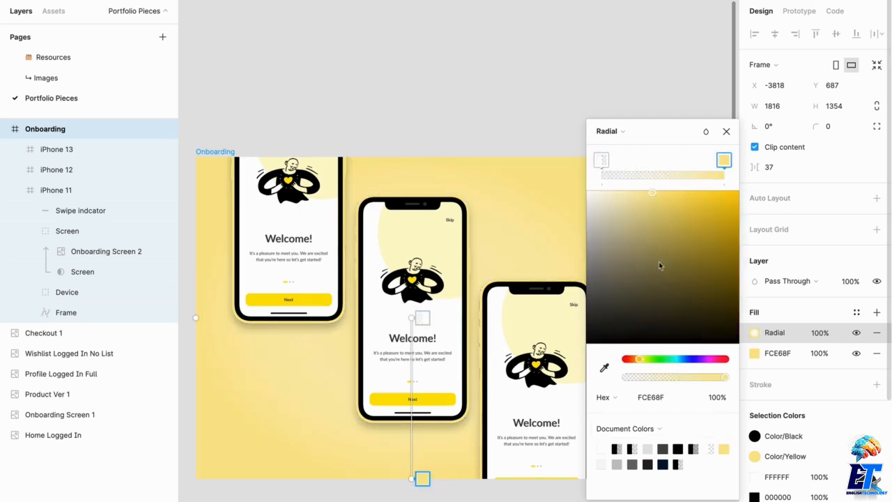
click(668, 204)
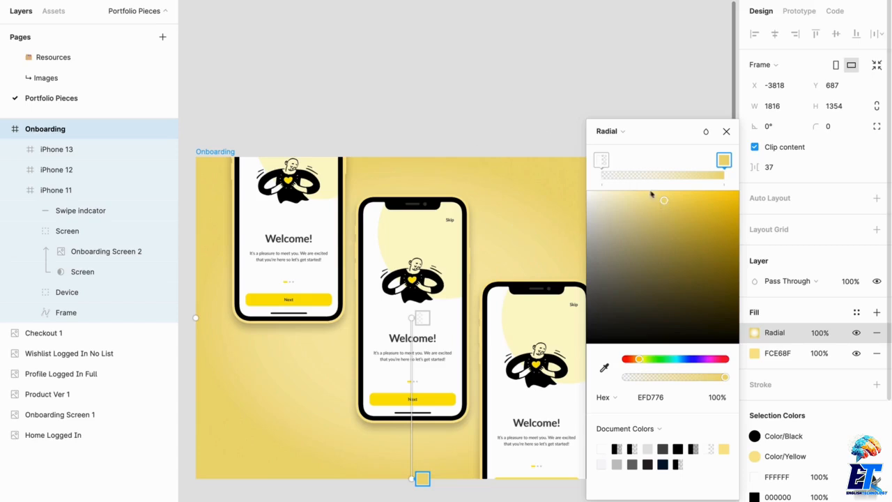
click(659, 198)
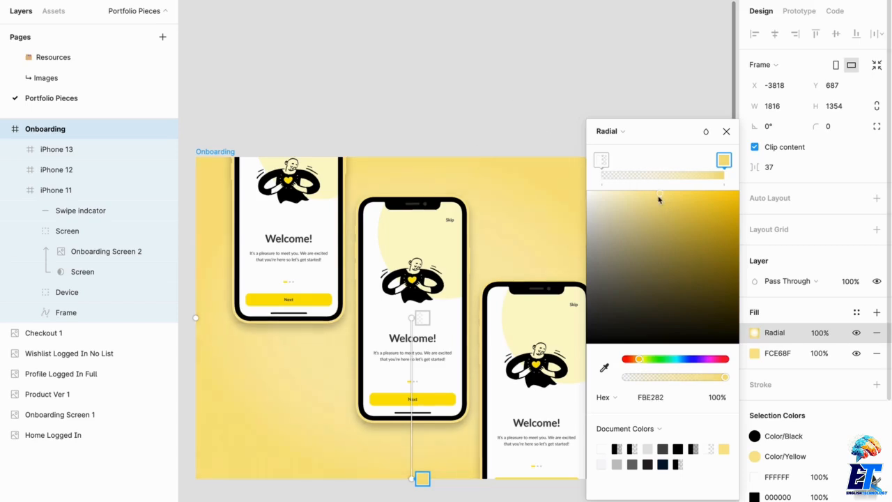
click(548, 53)
click(548, 53)
Step: Duplicate the whole Onboarding frame and place the copy below the original
scroll(589, 172, down, 2)
scroll(633, 209, down, 2)
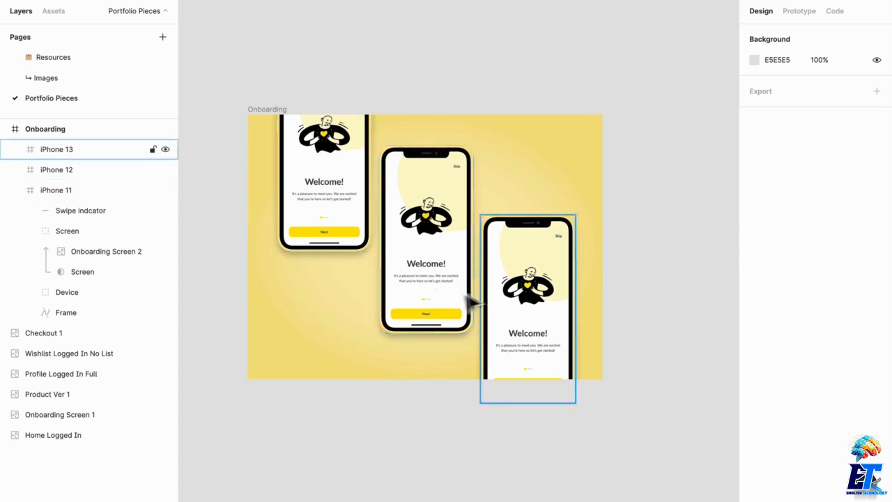
click(331, 164)
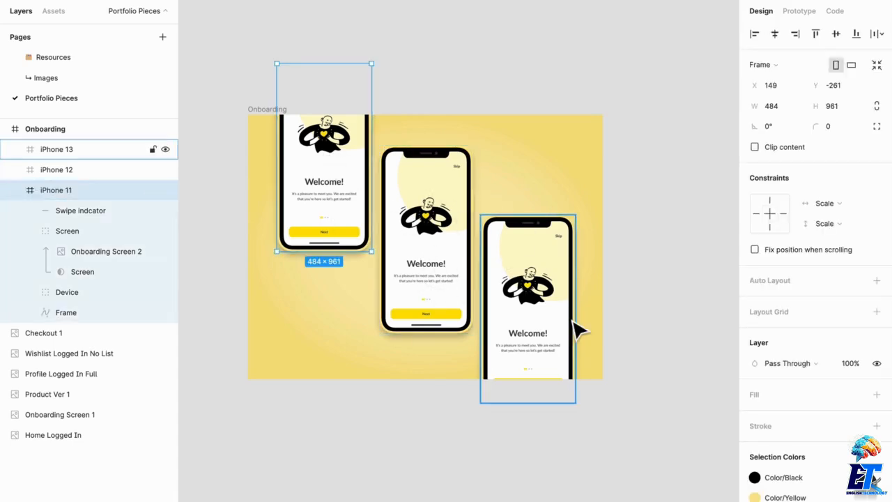
click(275, 125)
click(275, 125)
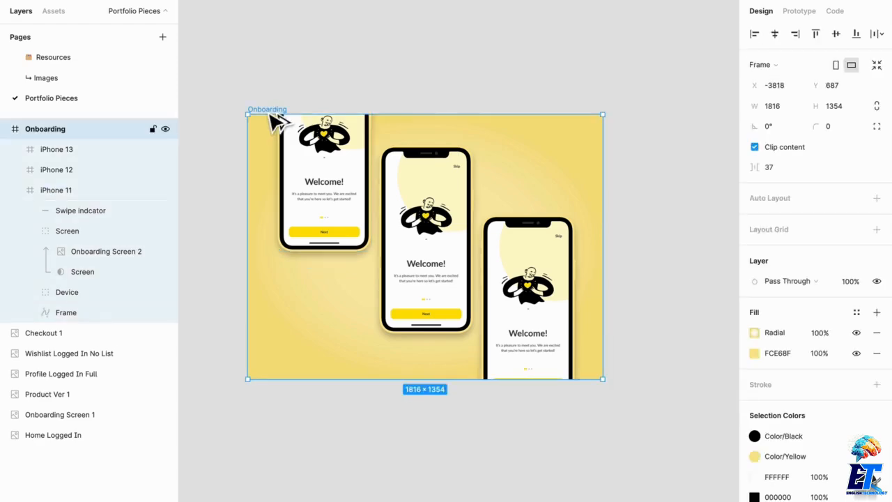
drag(272, 119, 285, 421)
Step: Delete the left and right phones from the copied Onboarding frame, keeping only the middle one
scroll(288, 418, down, 3)
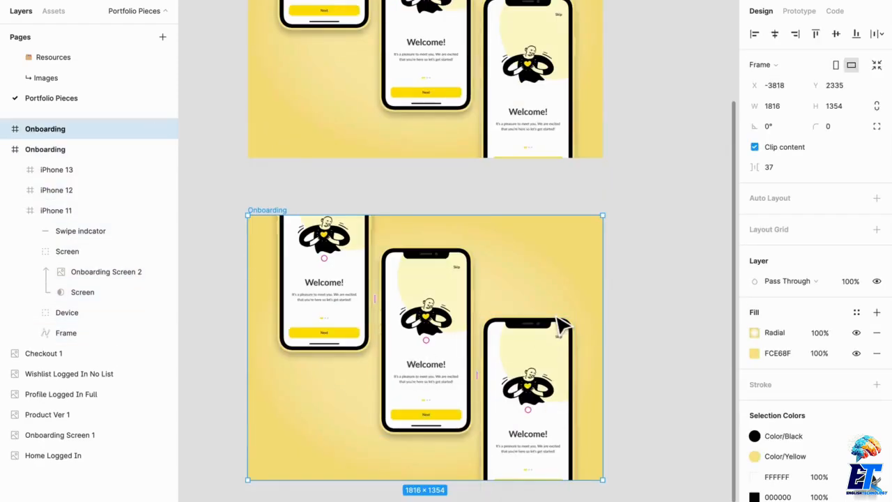
scroll(561, 324, down, 2)
click(405, 299)
key(Delete)
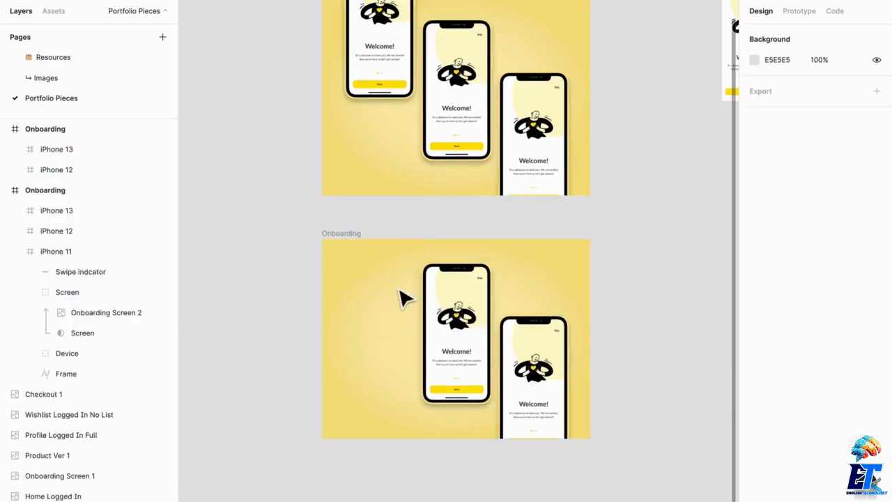
click(520, 409)
key(Delete)
Step: Enlarge the remaining iPhone 12 to about 937 × 1857 and shift it up so the frame crops its top
click(481, 346)
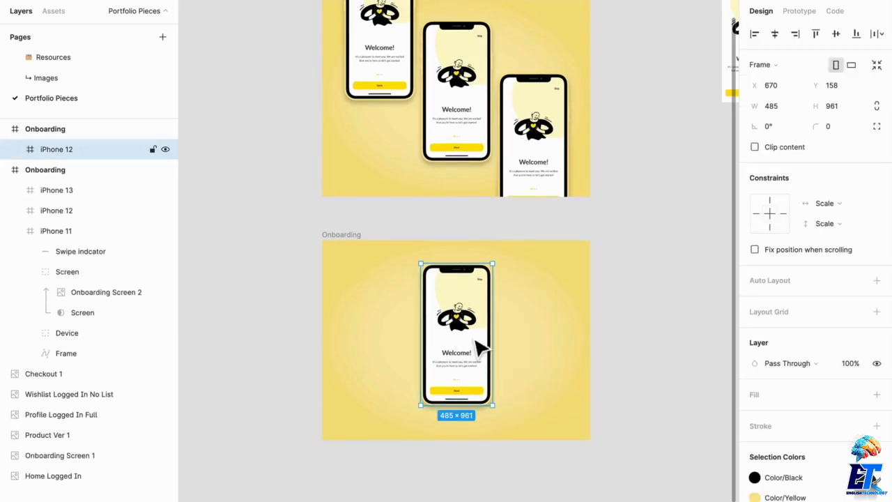
key(alt)
drag(507, 276, 538, 252)
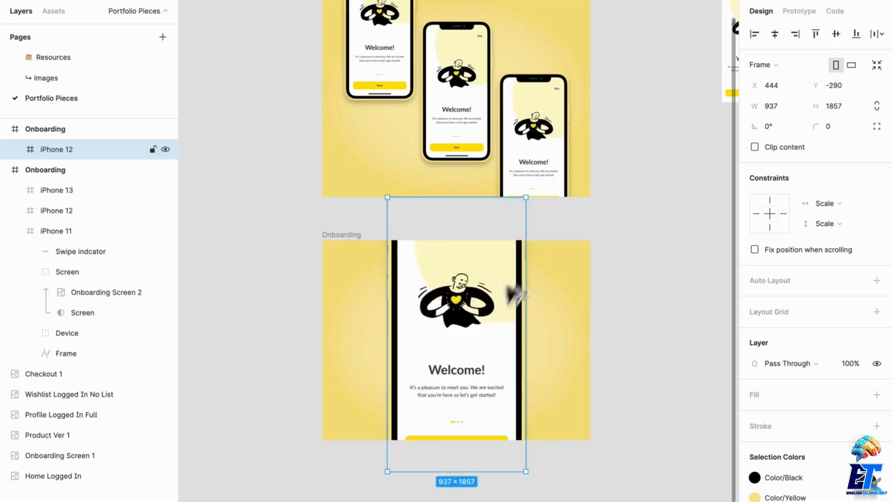
drag(462, 396, 463, 343)
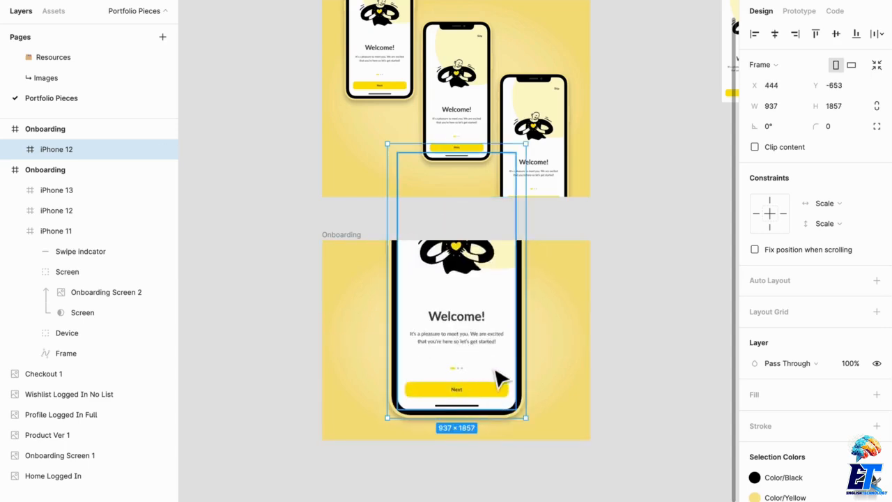
Step: Pan around the canvas to review the app screen images laid out beside the mockups
scroll(502, 376, up, 3)
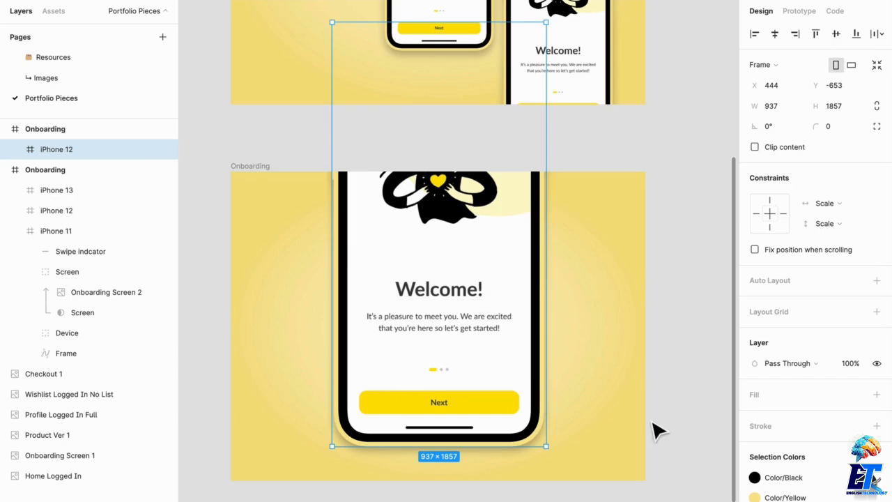
scroll(581, 240, up, 3)
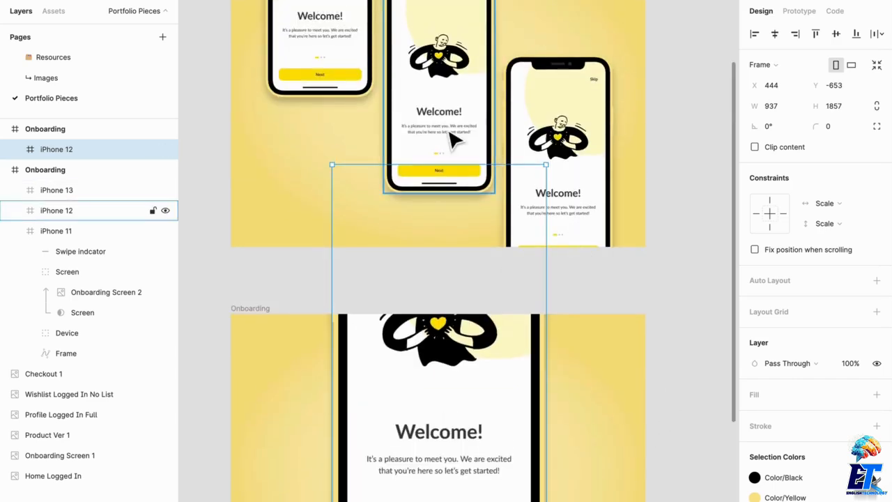
scroll(450, 371, down, 8)
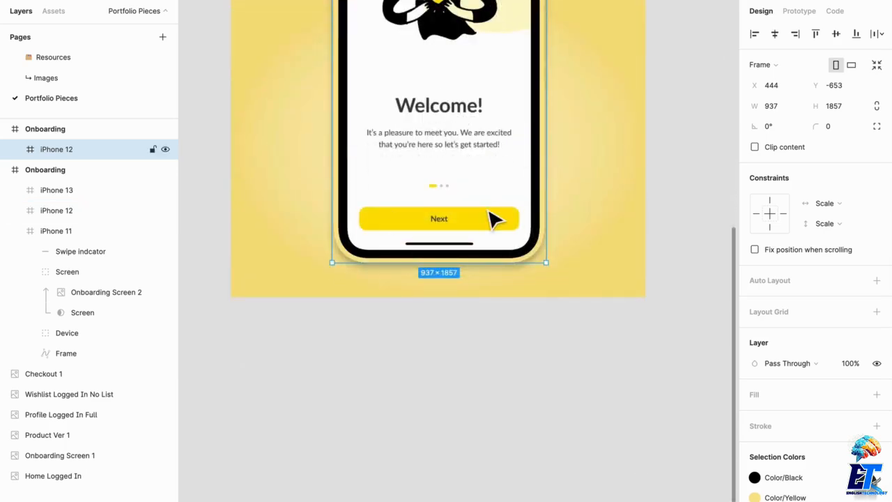
scroll(525, 216, down, 5)
drag(657, 248, 357, 263)
scroll(442, 56, up, 3)
scroll(378, 148, up, 5)
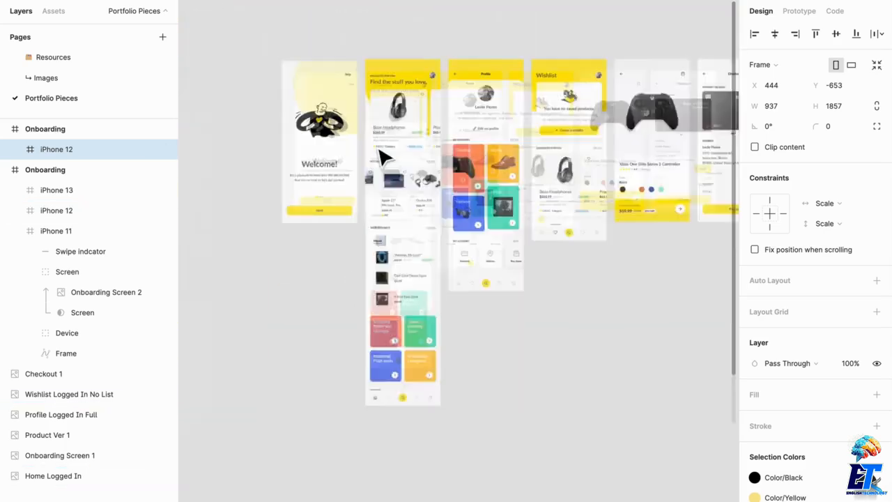
scroll(379, 148, up, 5)
drag(475, 255, 487, 114)
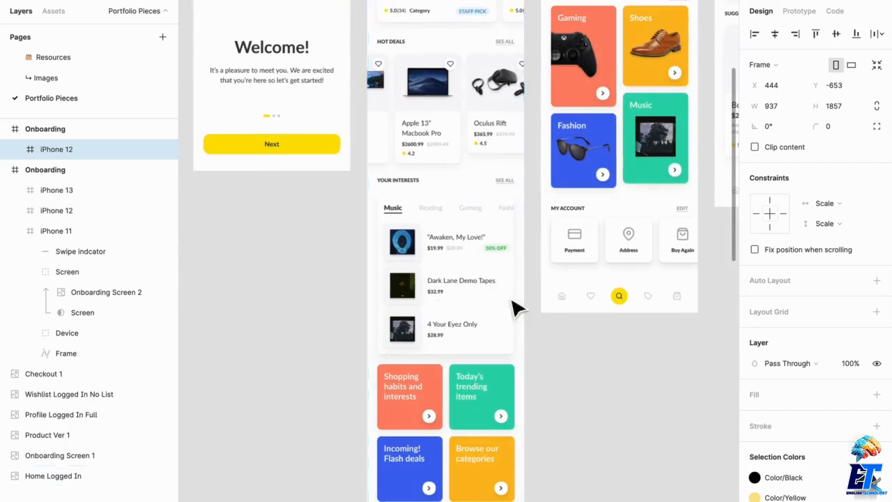
drag(482, 328, 382, 334)
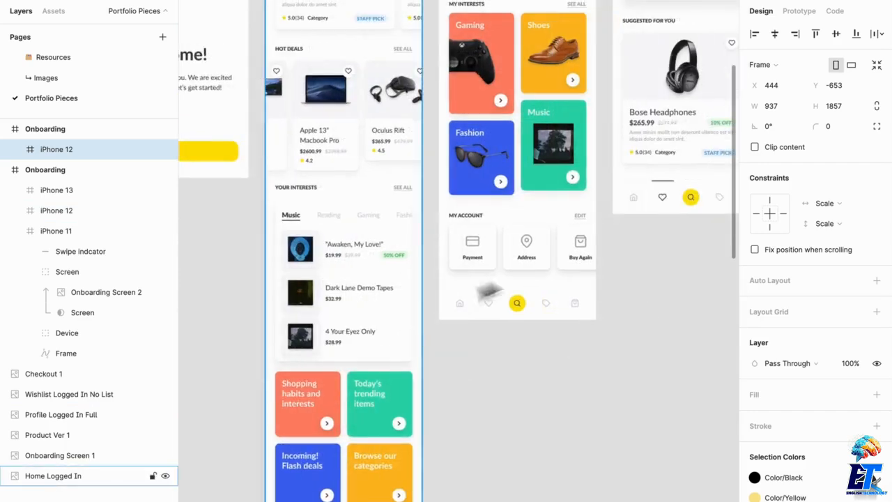
drag(539, 269, 403, 339)
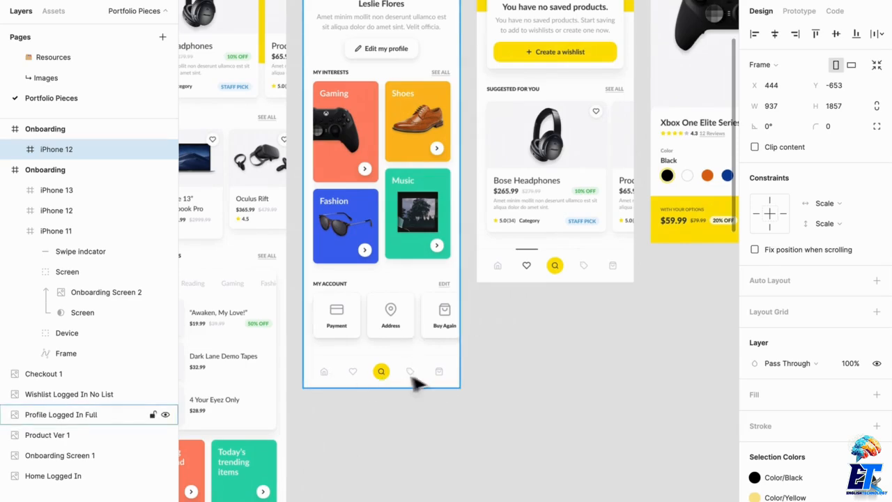
scroll(503, 361, up, 3)
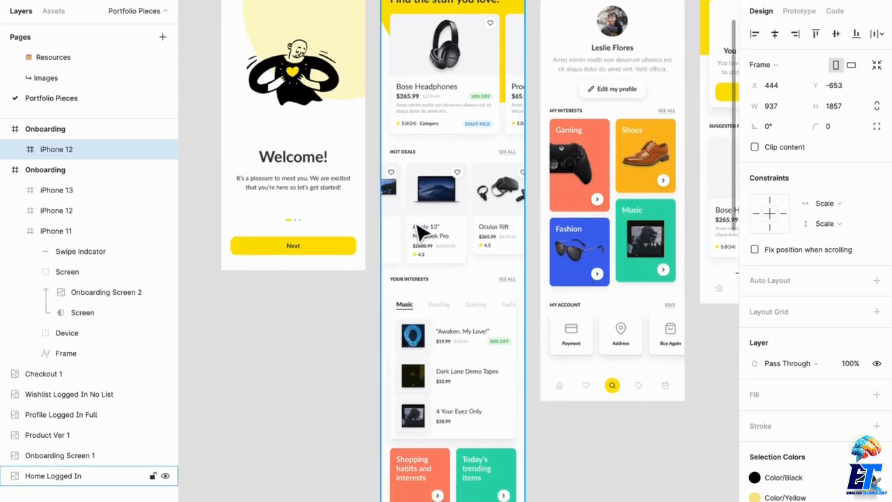
scroll(421, 237, down, 1)
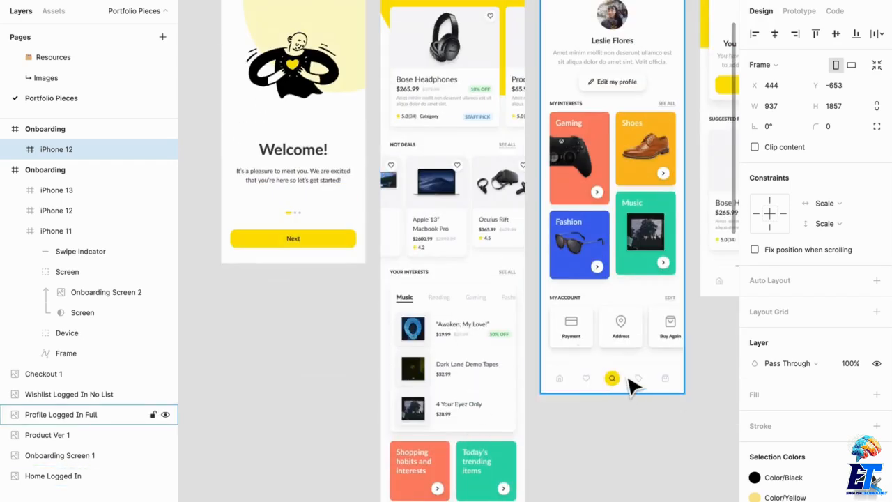
scroll(507, 308, down, 2)
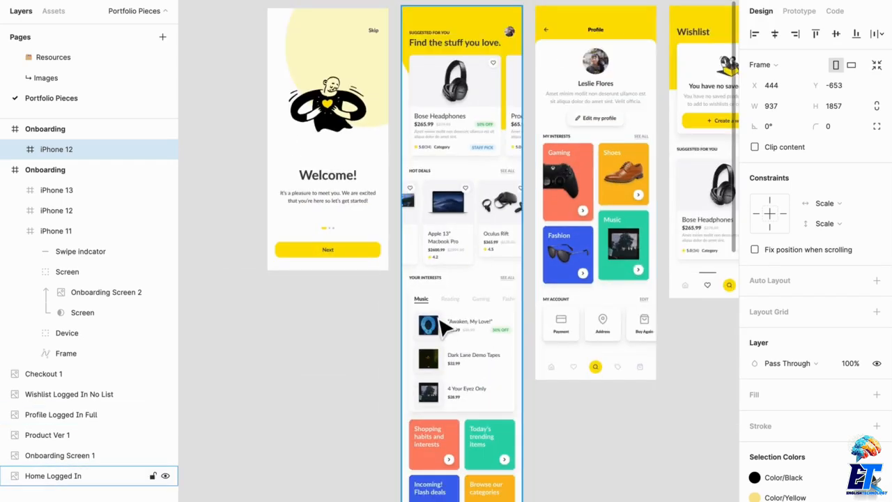
Step: Switch to the isometric iPhone X and iPhone 8 mockup file
click(292, 318)
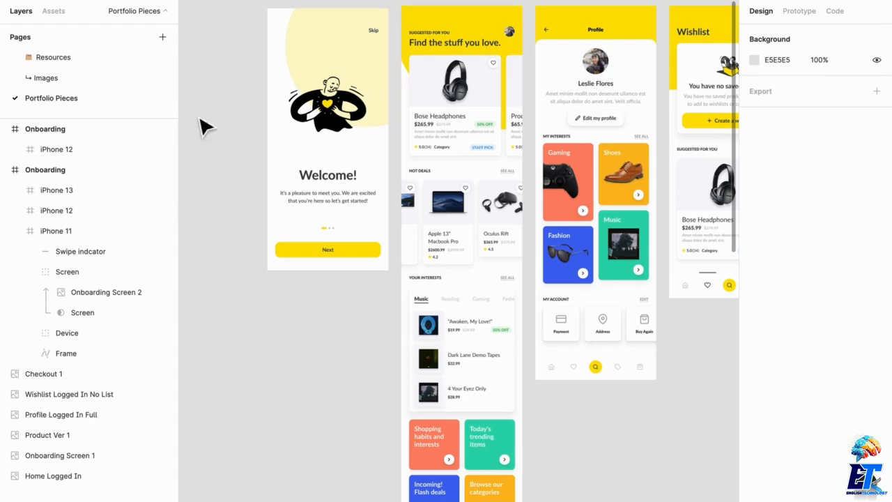
drag(210, 245, 573, 135)
drag(350, 294, 532, 289)
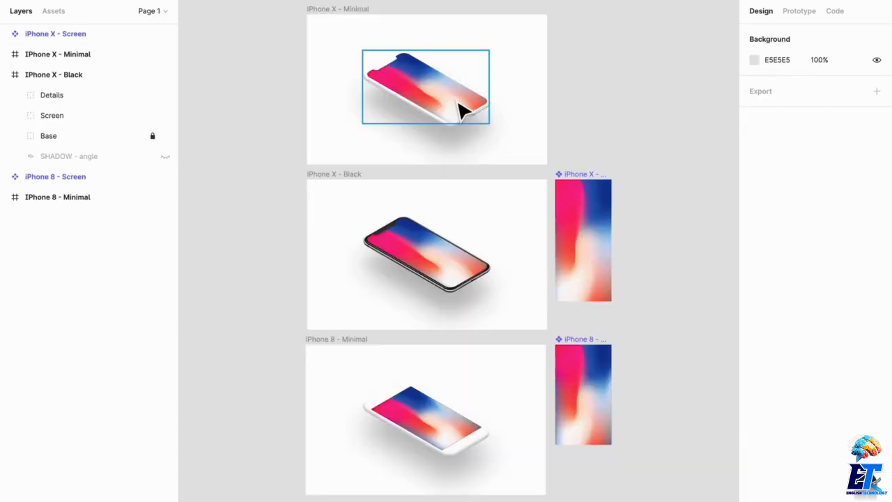
click(462, 112)
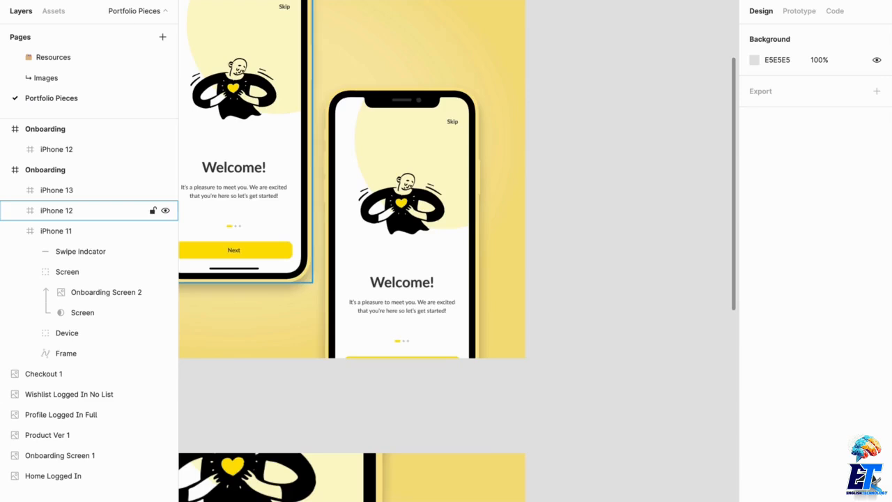
scroll(461, 285, down, 5)
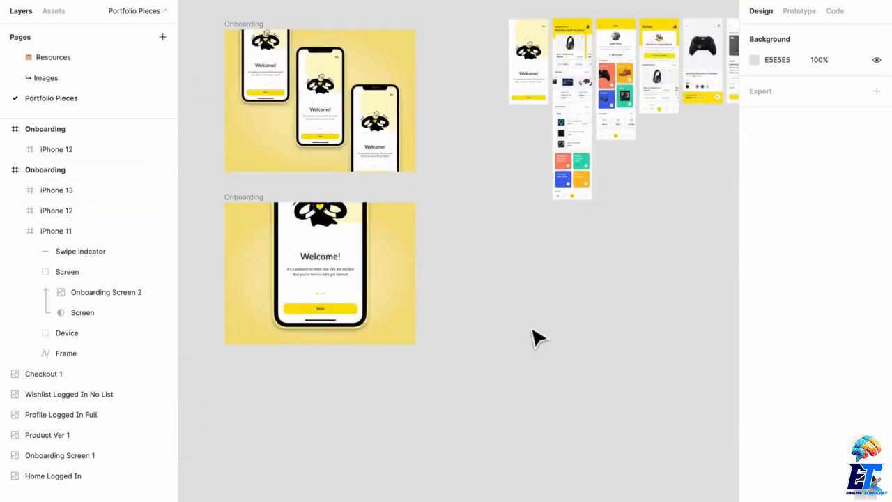
key(ctrl+v)
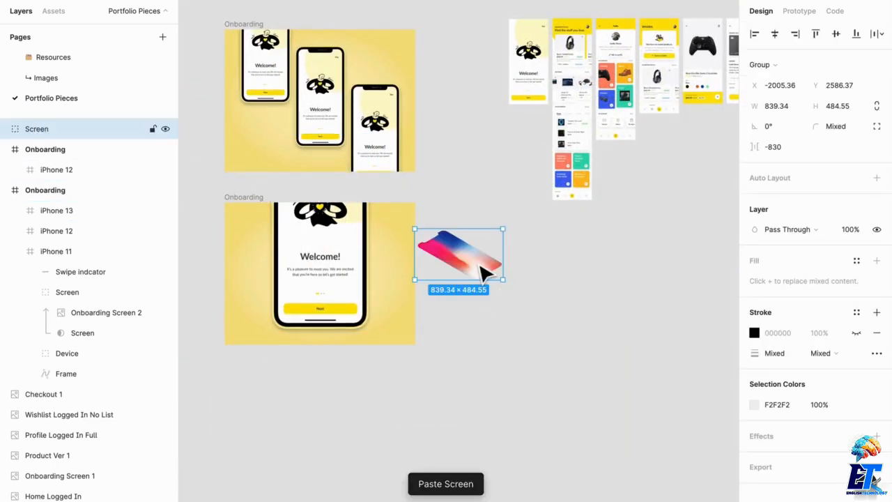
key(Delete)
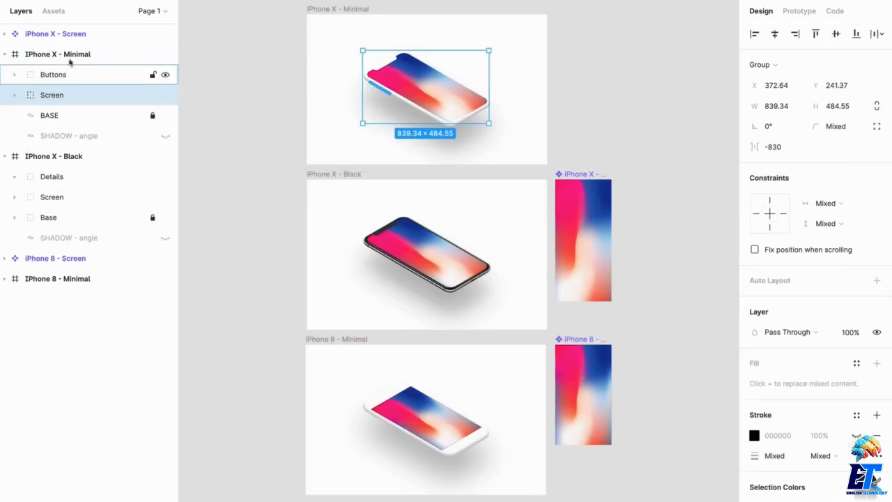
Step: Copy the IPhone X - Minimal mockup frame onto the Portfolio Pieces page
click(71, 56)
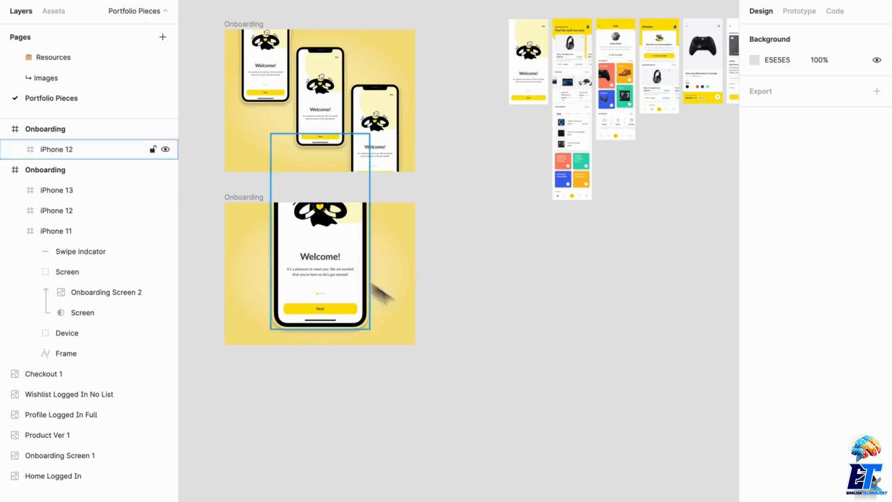
scroll(588, 249, down, 4)
key(ctrl+v)
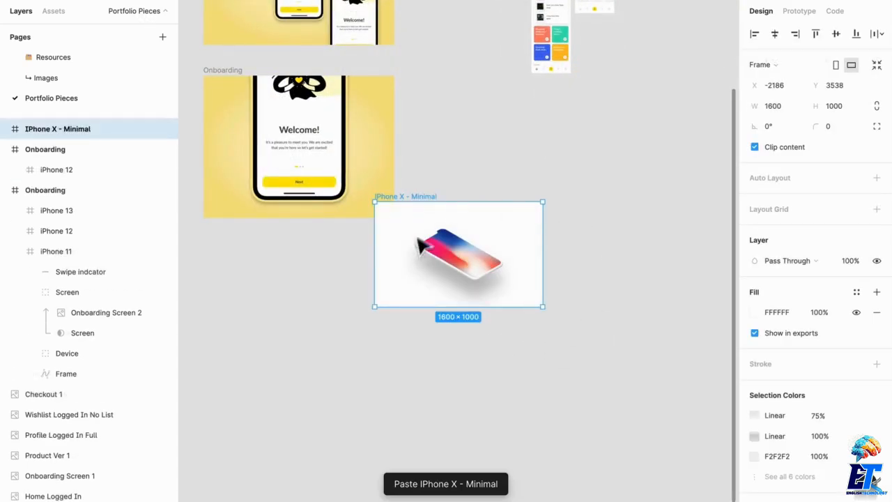
Step: Position the pasted IPhone X - Minimal frame next to the Onboarding frames
drag(418, 238, 491, 190)
drag(543, 255, 448, 398)
drag(594, 69, 593, 319)
scroll(513, 332, up, 6)
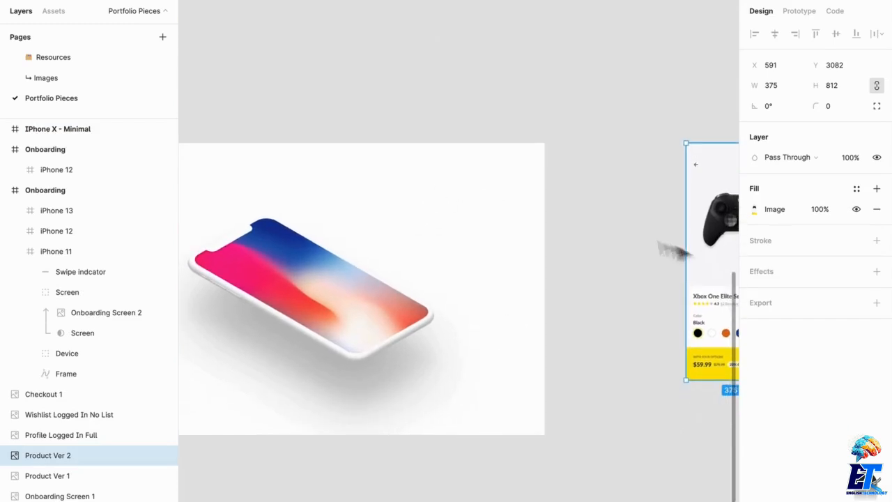
Step: Move the Product Ver 2 screen image into the iPhone X - Screen frame, above the Wallpaper layer
key(ctrl+x)
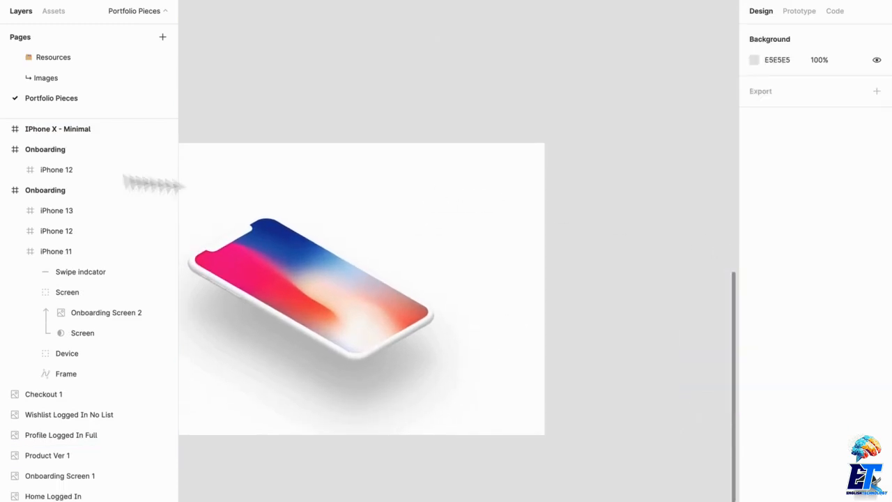
double_click(336, 306)
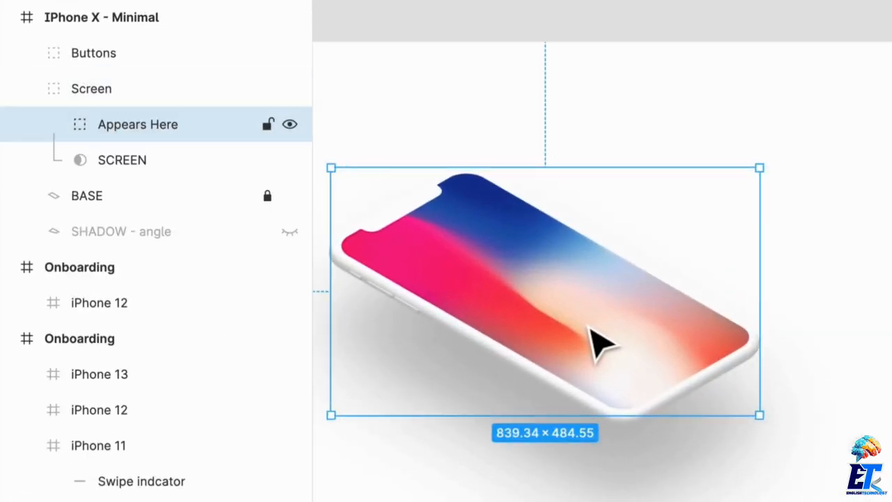
click(53, 124)
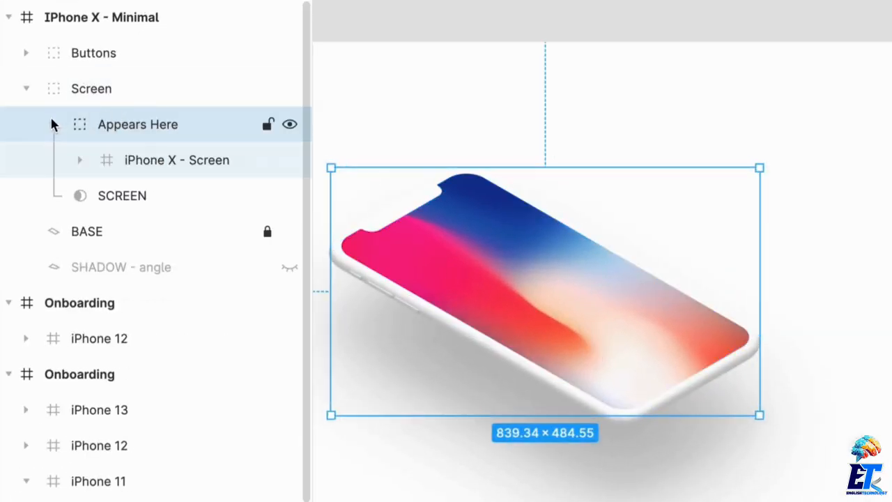
click(156, 168)
click(79, 160)
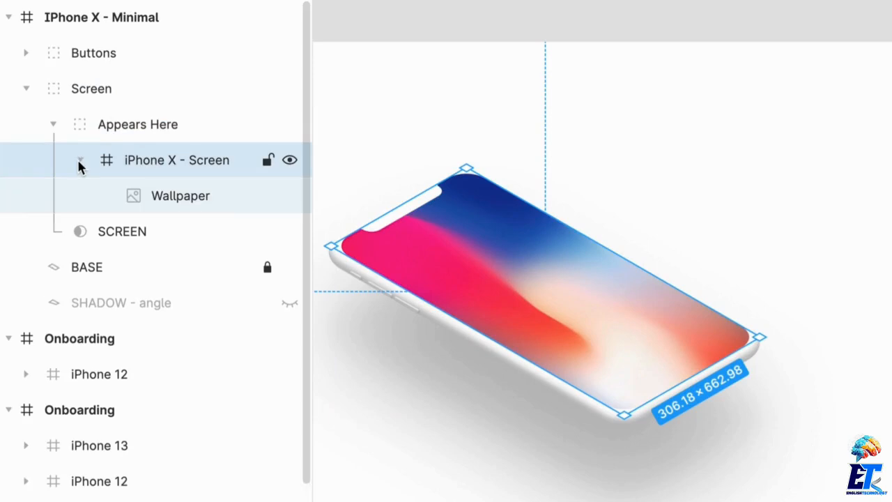
click(179, 194)
key(ctrl+v)
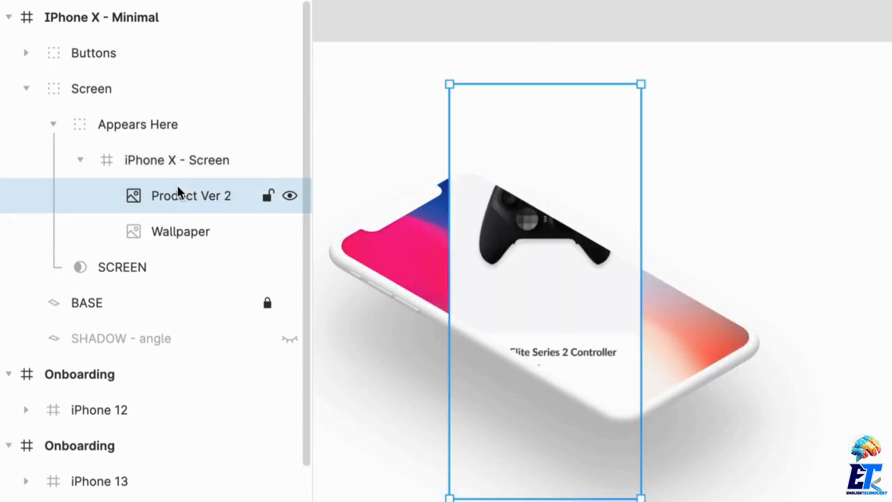
click(189, 164)
key(ctrl+v)
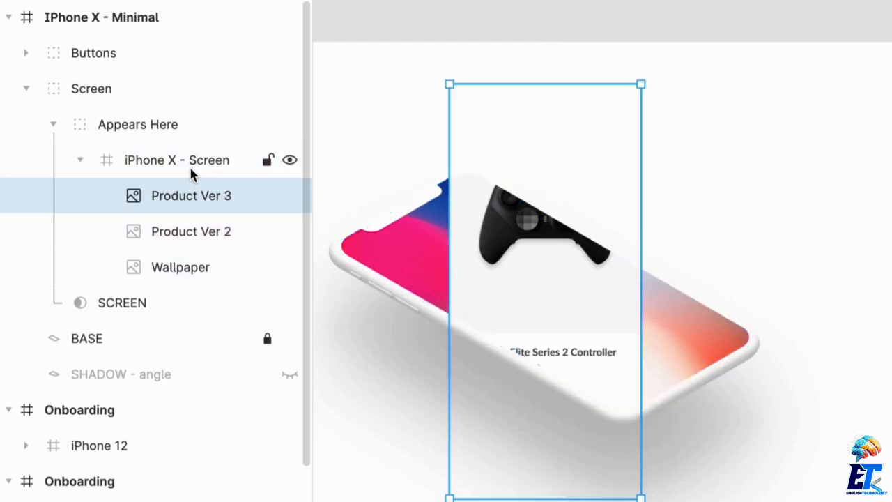
key(ctrl+z)
click(140, 126)
key(ctrl+v)
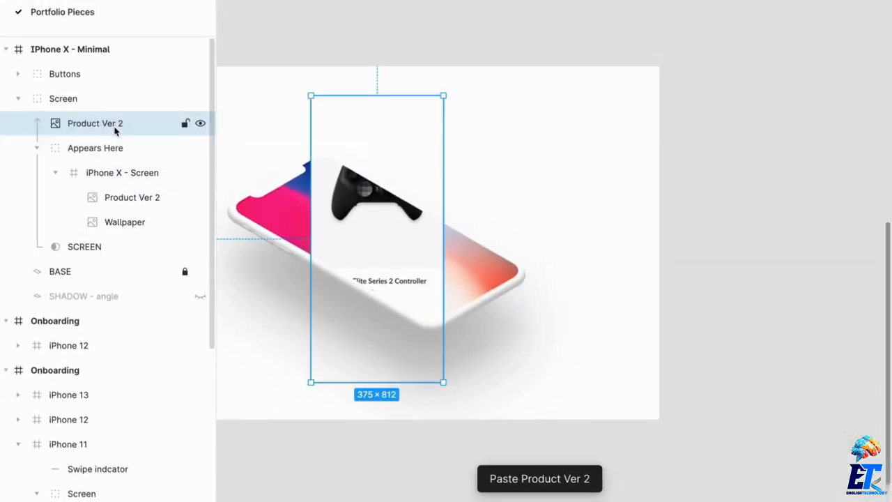
key(ctrl+z)
click(146, 130)
key(ctrl+v)
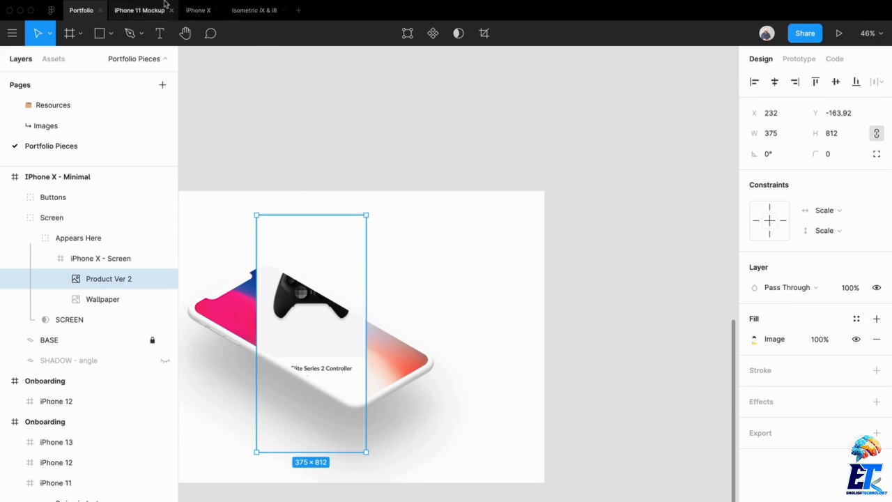
Step: Open the Isometric plugin for the selected Product Ver 2 image
mouse_move(170, 9)
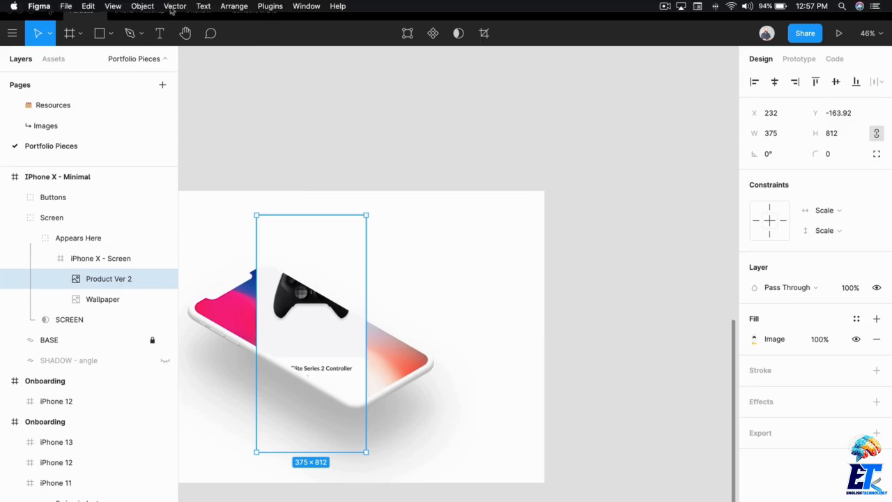
click(268, 6)
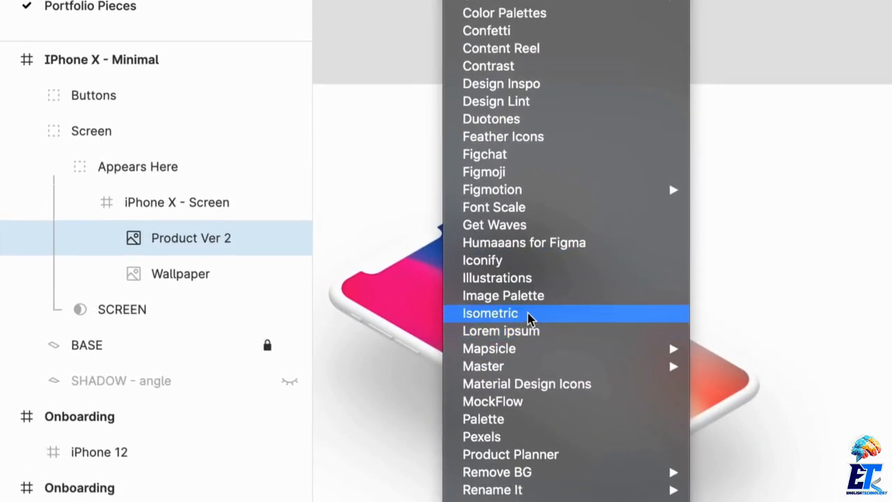
click(530, 315)
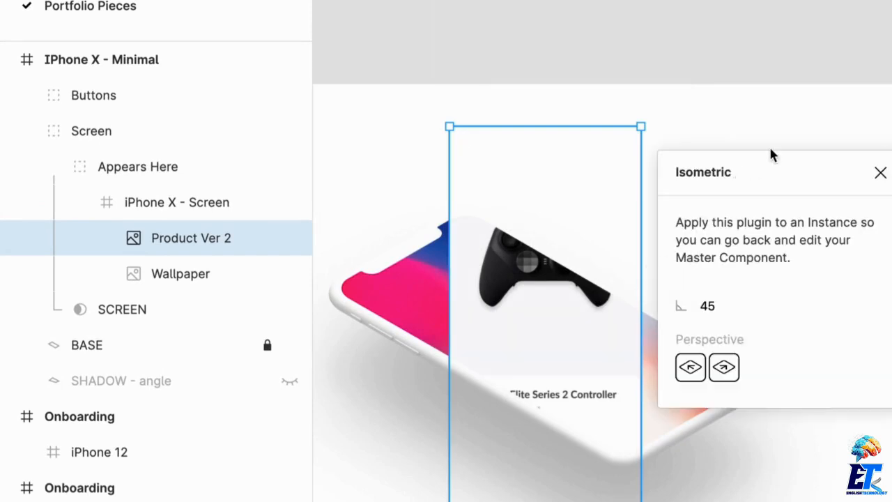
drag(750, 184, 582, 137)
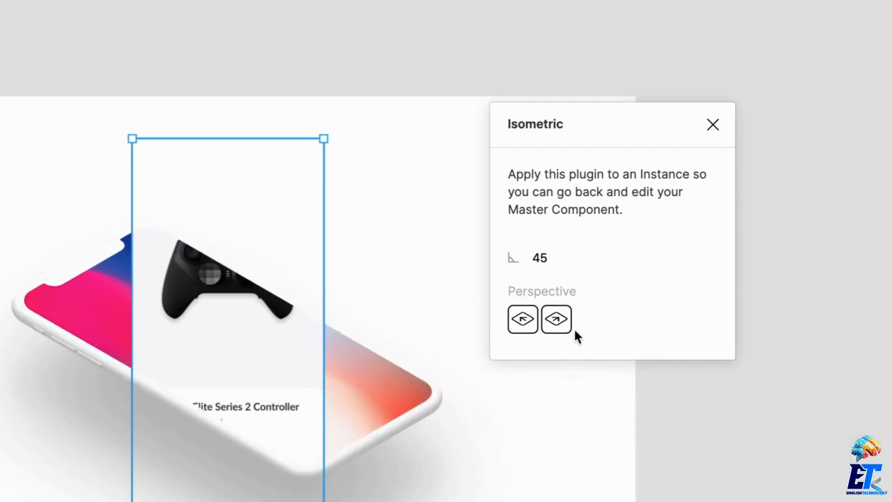
click(530, 323)
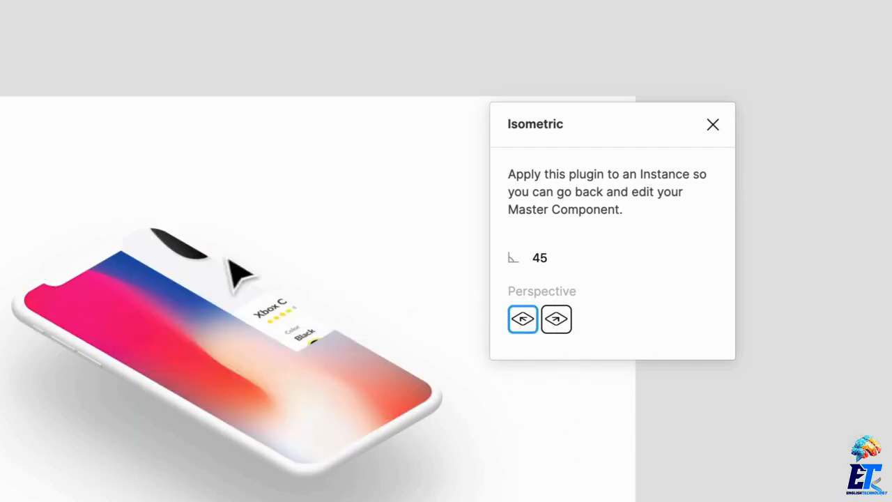
drag(181, 274, 204, 338)
key(ctrl+z)
key(ctrl+z)
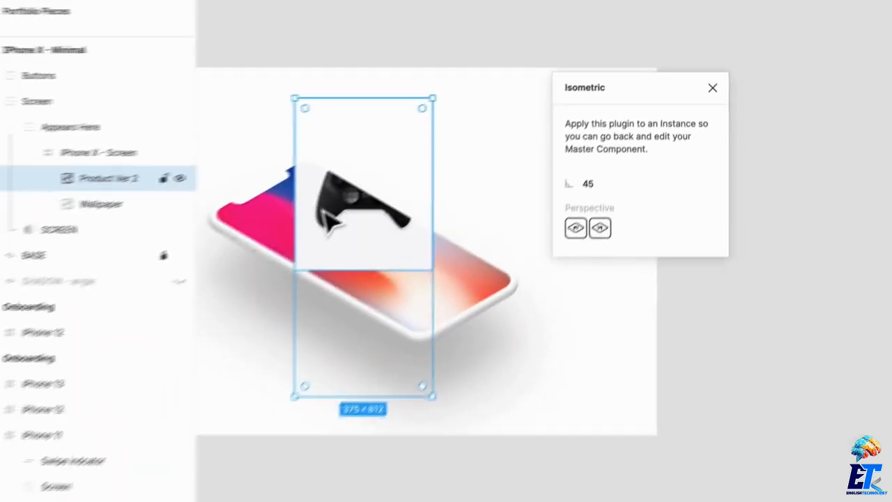
Step: Apply the Isometric plugin's left perspective at 45 to the Product Ver 2 image inside the phone
drag(175, 308, 192, 357)
drag(357, 258, 368, 285)
click(633, 390)
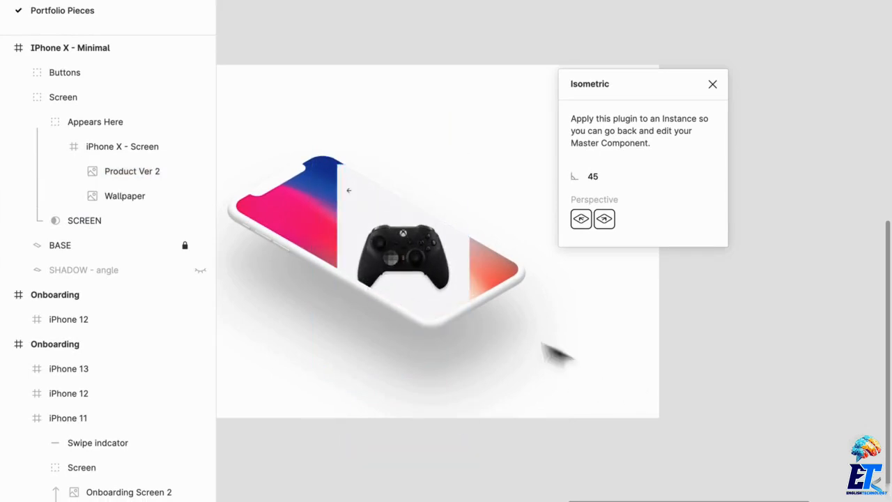
click(390, 243)
double_click(391, 240)
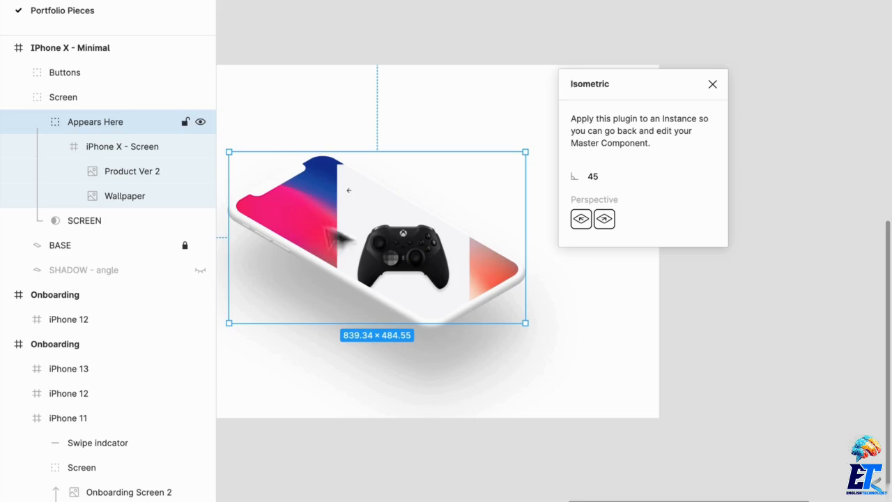
click(98, 175)
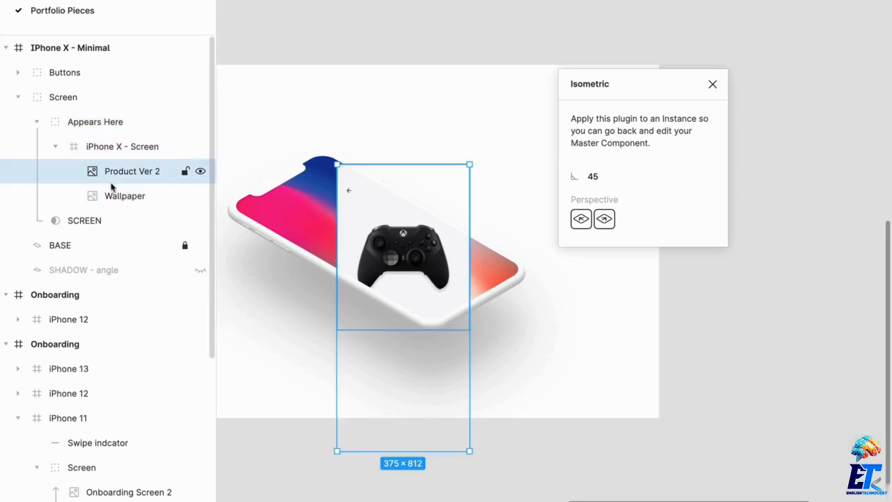
click(586, 222)
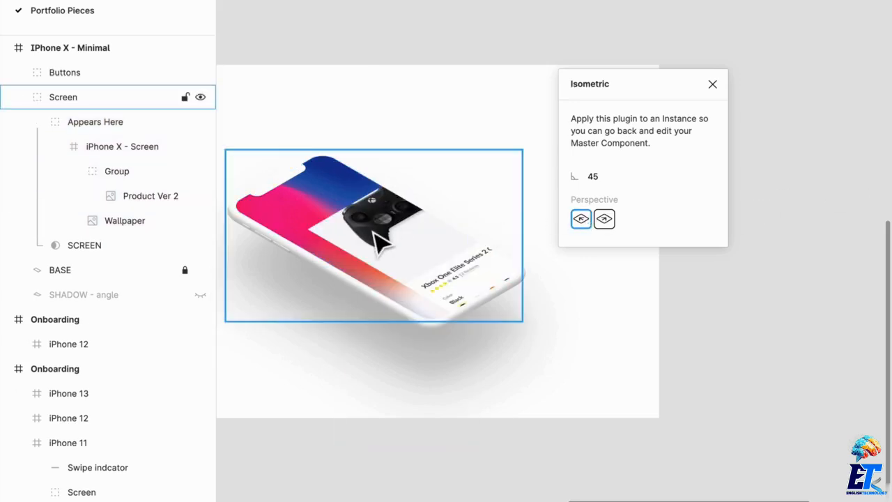
Step: Resize the skewed Product Ver 2 image to about 312 × 665 to fit the phone's screen, then close the plugin
click(143, 197)
drag(436, 250, 331, 225)
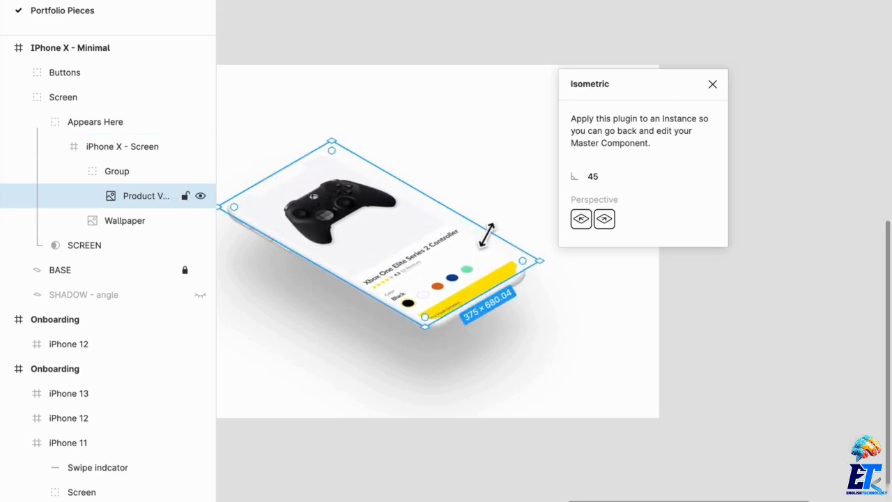
mouse_move(486, 235)
mouse_down()
mouse_move(472, 247)
mouse_move(474, 233)
mouse_up()
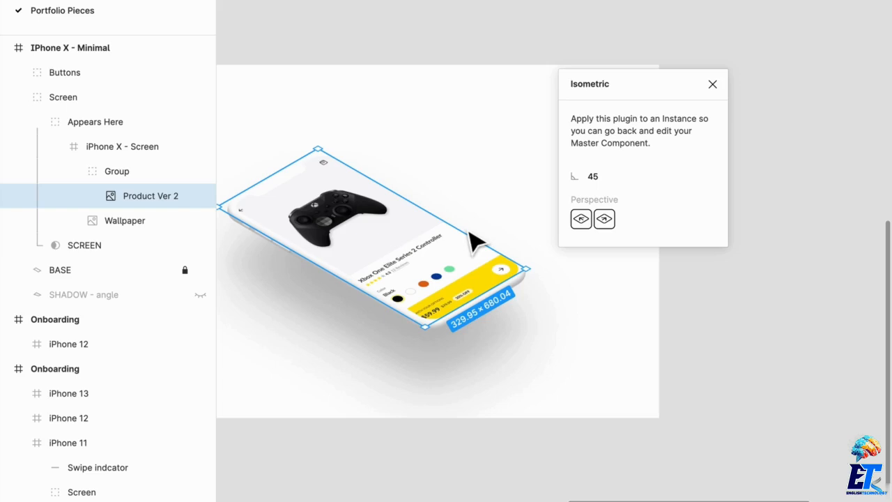
mouse_move(319, 261)
mouse_down()
mouse_move(314, 271)
mouse_move(321, 267)
mouse_up()
mouse_move(301, 178)
mouse_down()
mouse_move(311, 189)
mouse_move(306, 180)
mouse_up()
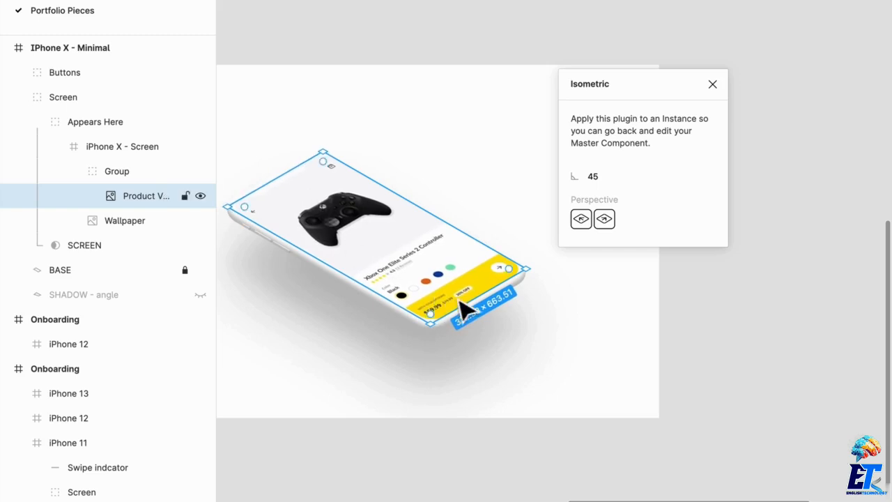
mouse_move(476, 313)
mouse_down()
mouse_move(474, 323)
mouse_move(481, 319)
mouse_up()
click(712, 85)
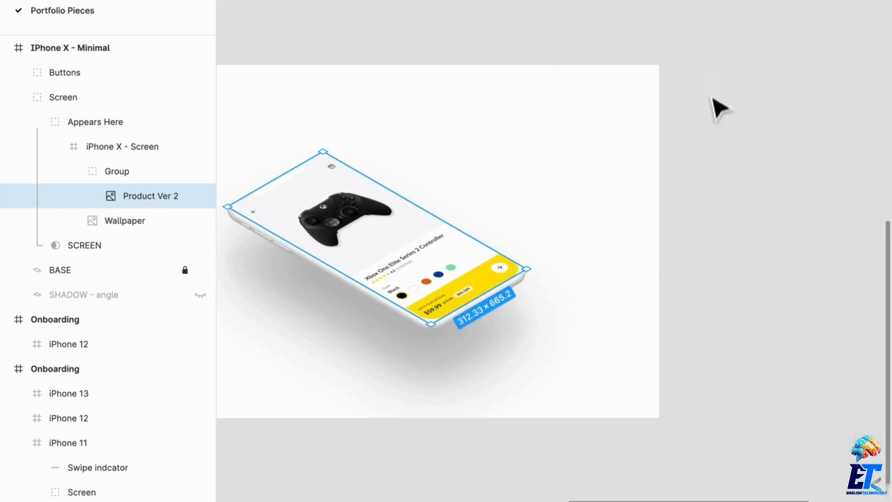
click(765, 235)
drag(753, 237, 846, 199)
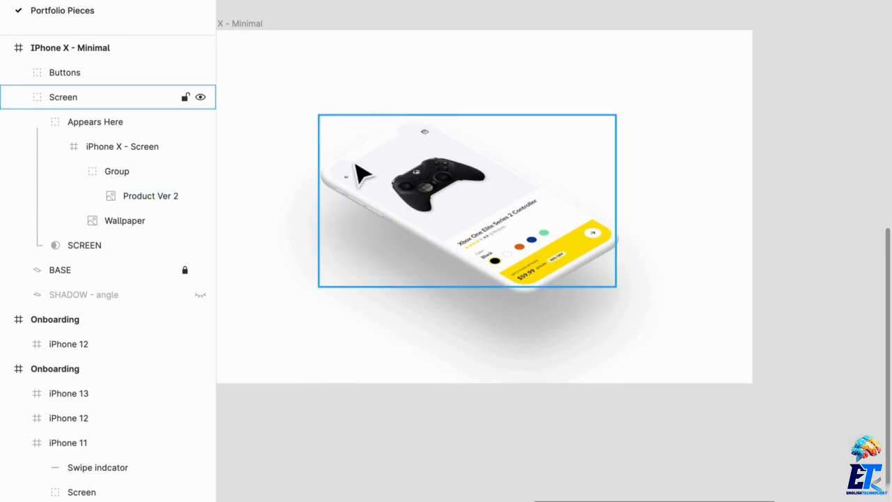
drag(470, 216, 570, 133)
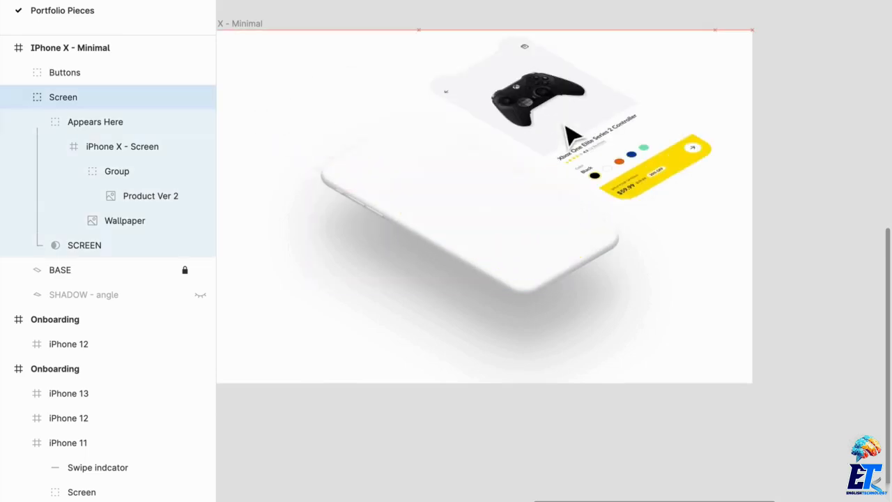
key(super+z)
Step: Toggle the SHADOW - angle layer's visibility in the IPhone X - Minimal frame
click(127, 102)
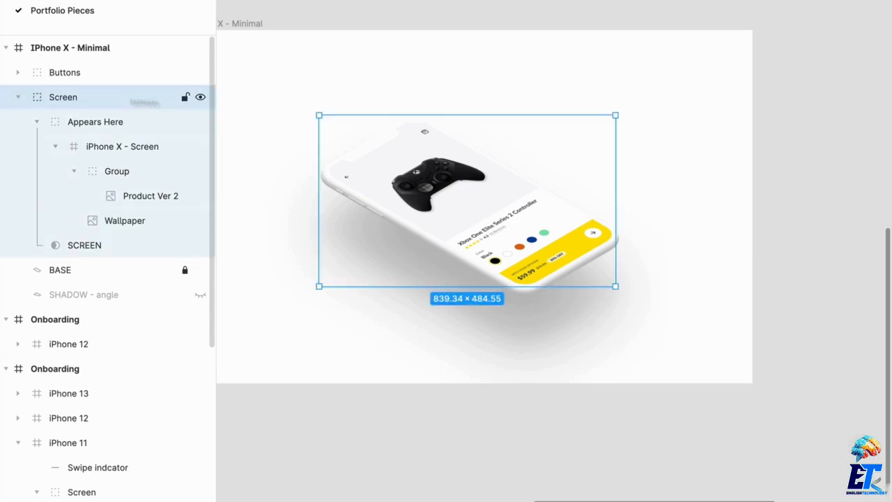
click(39, 37)
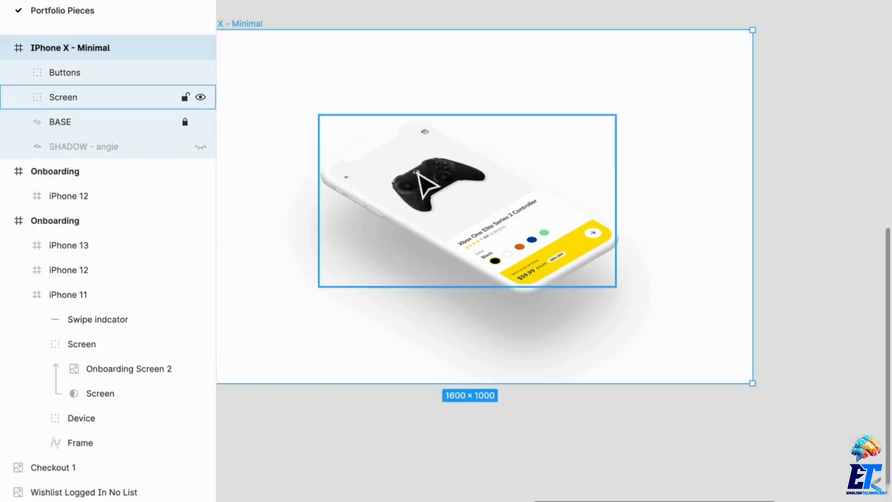
click(52, 73)
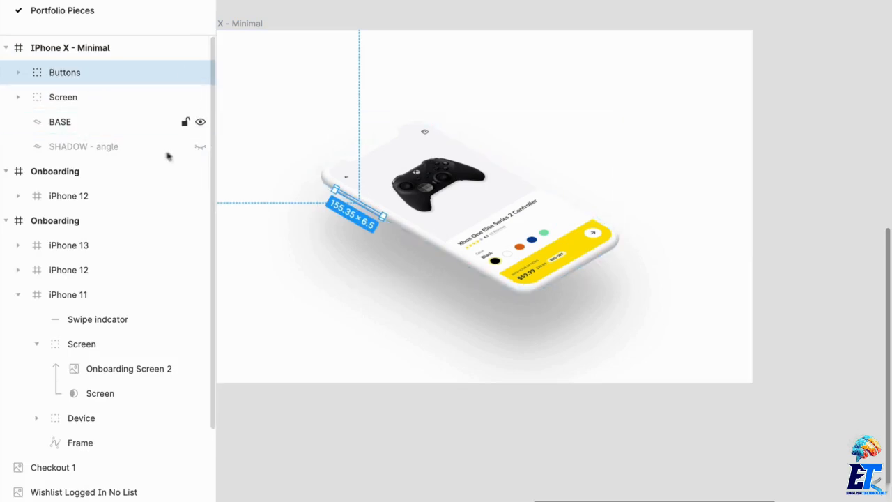
click(200, 147)
click(200, 148)
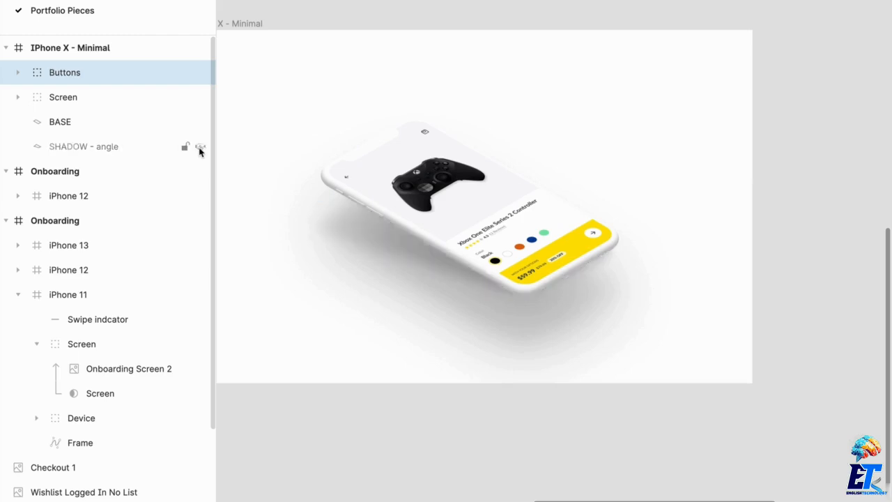
Step: Group the Buttons, Screen and BASE layers of the IPhone X - Minimal frame together
click(76, 122)
shift+click(92, 73)
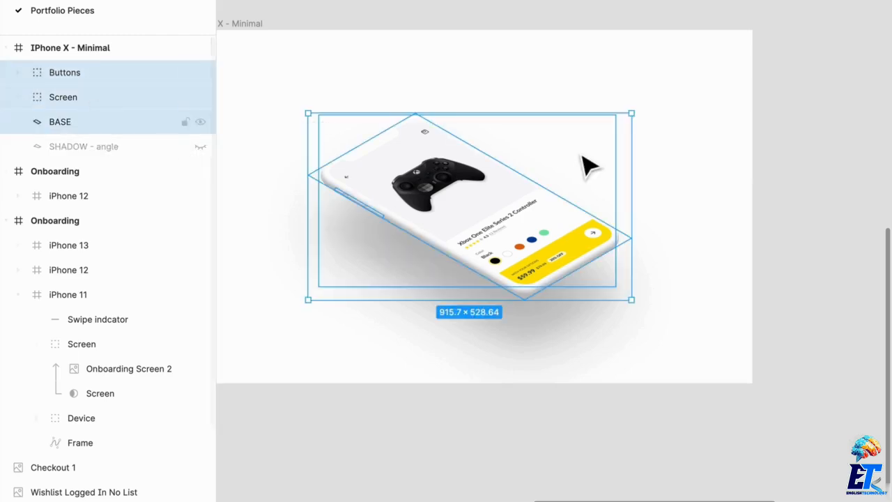
key(alt)
key(ctrl+g)
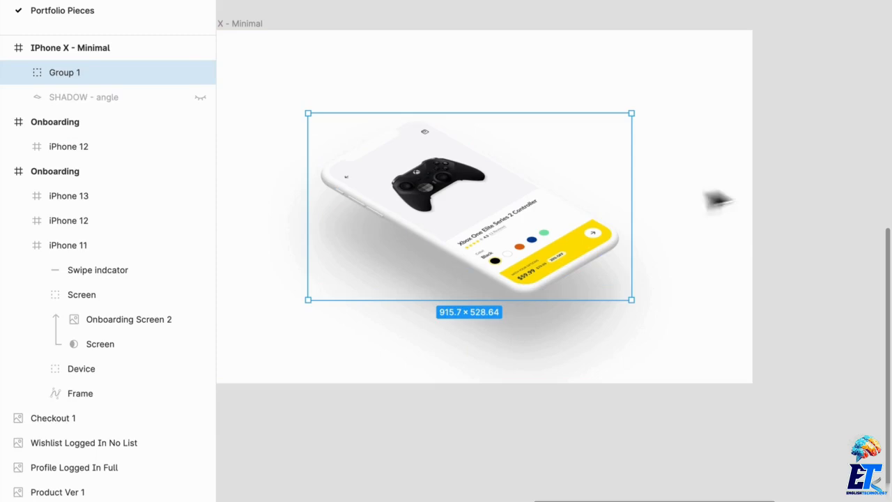
Step: Duplicate the phone group, offset the copy up and to the right, and select the copy's BASE layer
drag(500, 227, 630, 131)
key(alt)
double_click(529, 137)
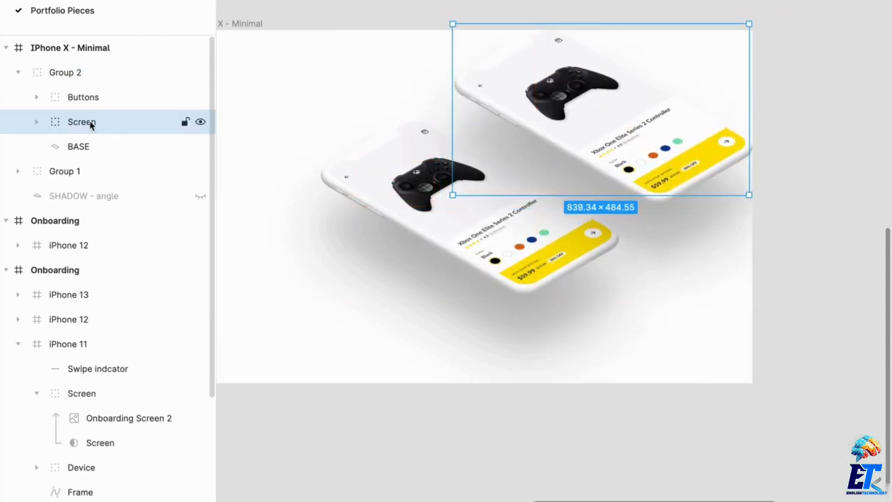
click(76, 146)
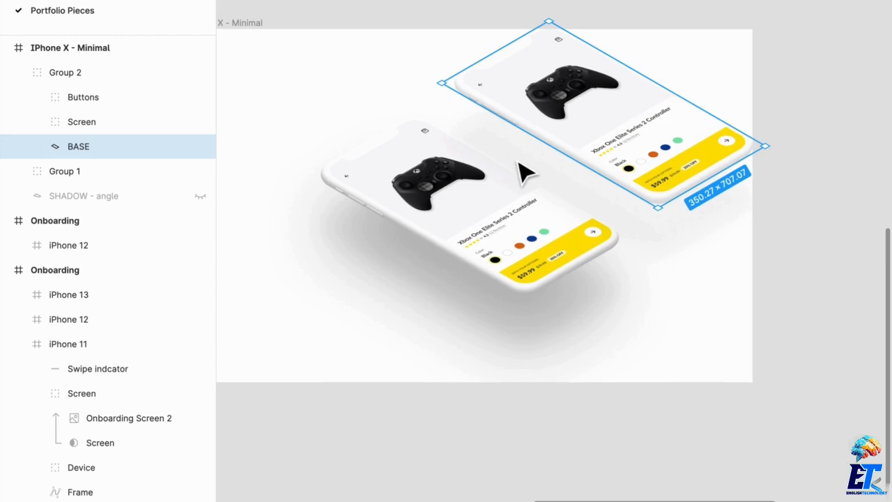
scroll(527, 173, down, 5)
drag(385, 214, 567, 372)
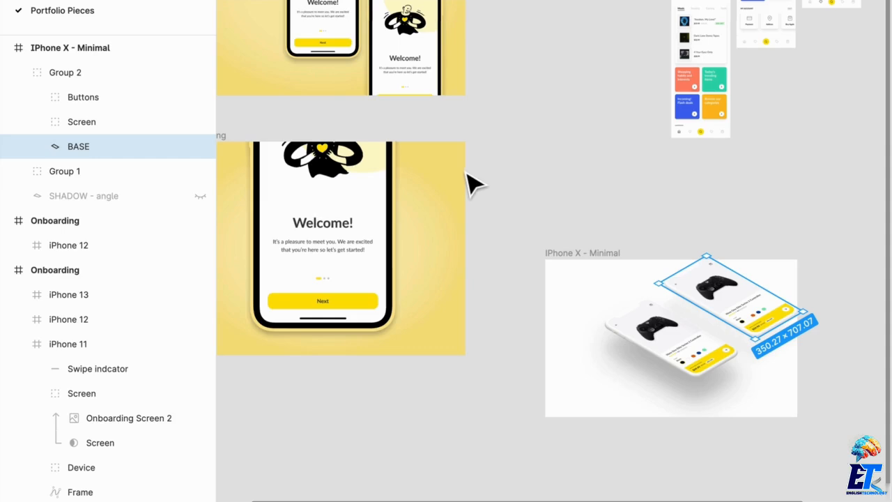
drag(469, 179, 513, 263)
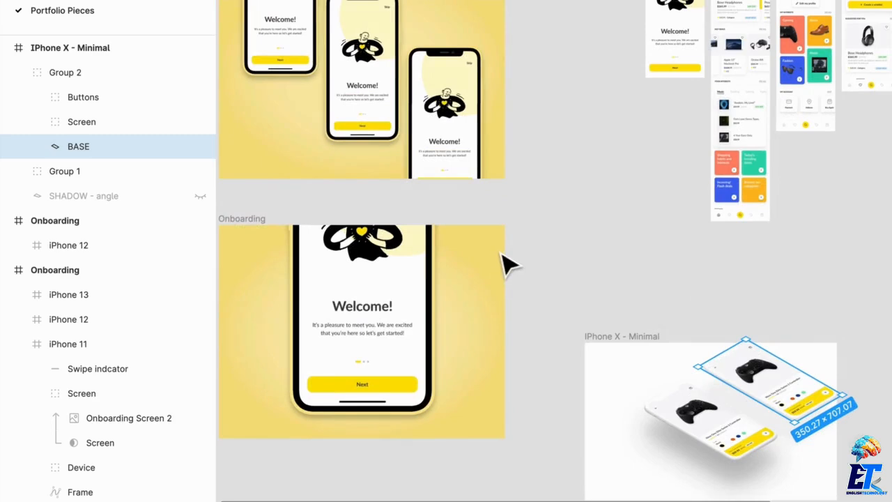